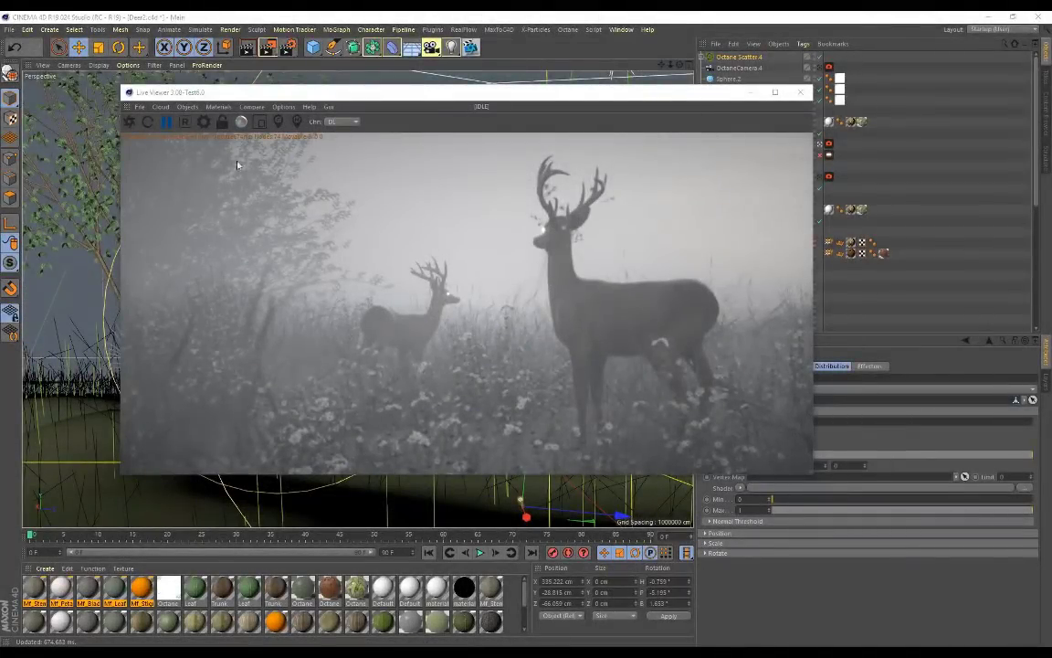
Review the Octane light types and the GI mode options in the direct lighting kernel settings
{"action": "left_click", "coordinate": [183, 108]}
{"action": "mouse_move", "coordinate": [210, 152]}
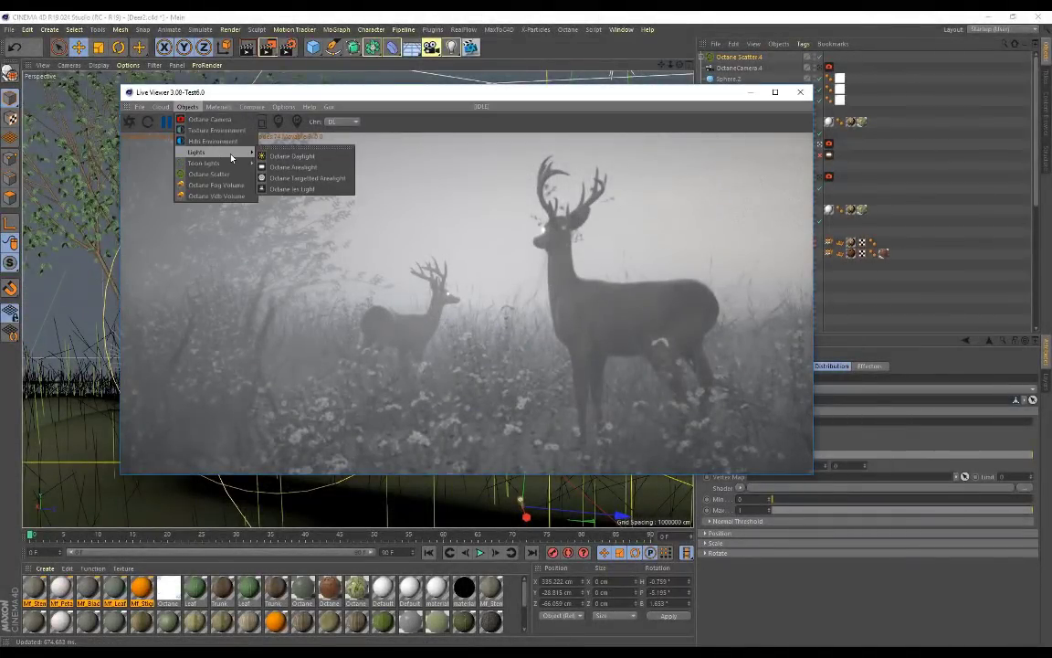
{"action": "left_click", "coordinate": [311, 168]}
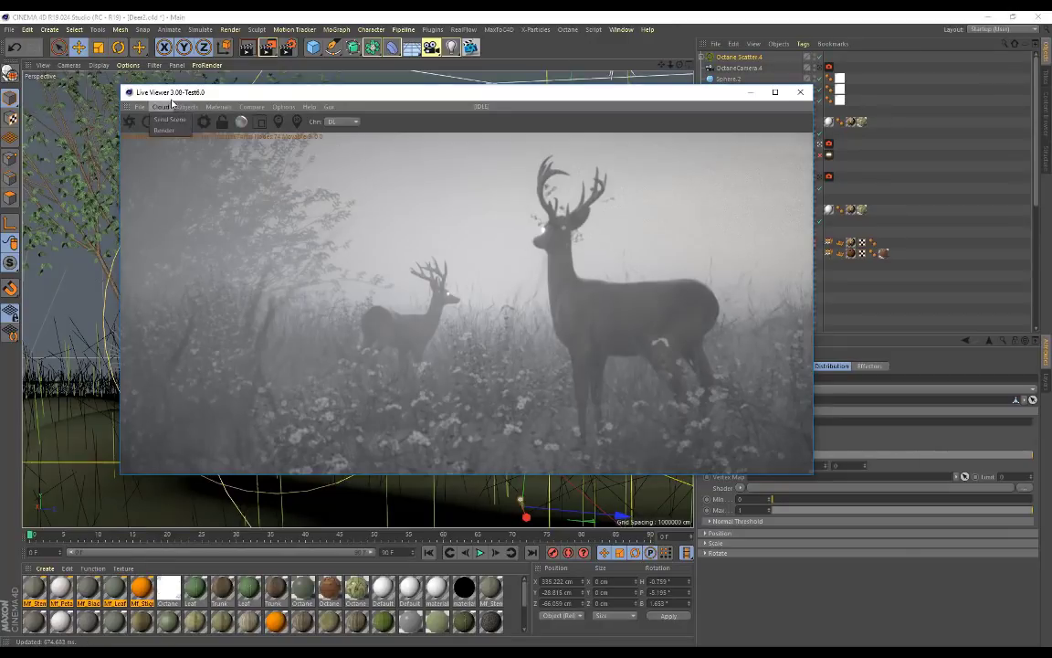
{"action": "left_click", "coordinate": [188, 107]}
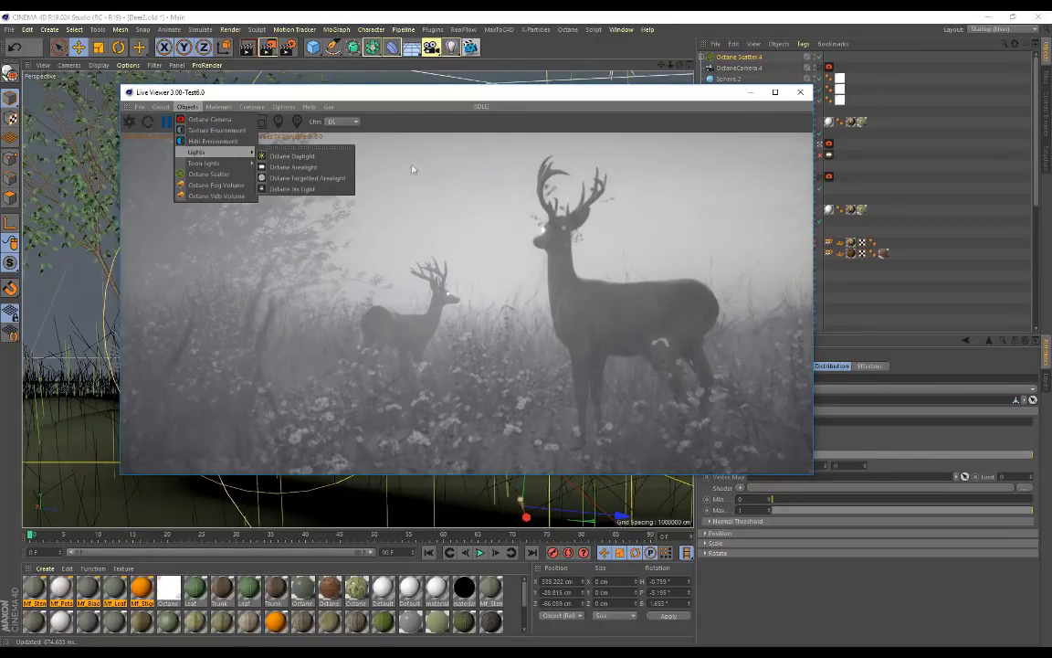
{"action": "left_click", "coordinate": [259, 91]}
{"action": "left_click", "coordinate": [202, 121]}
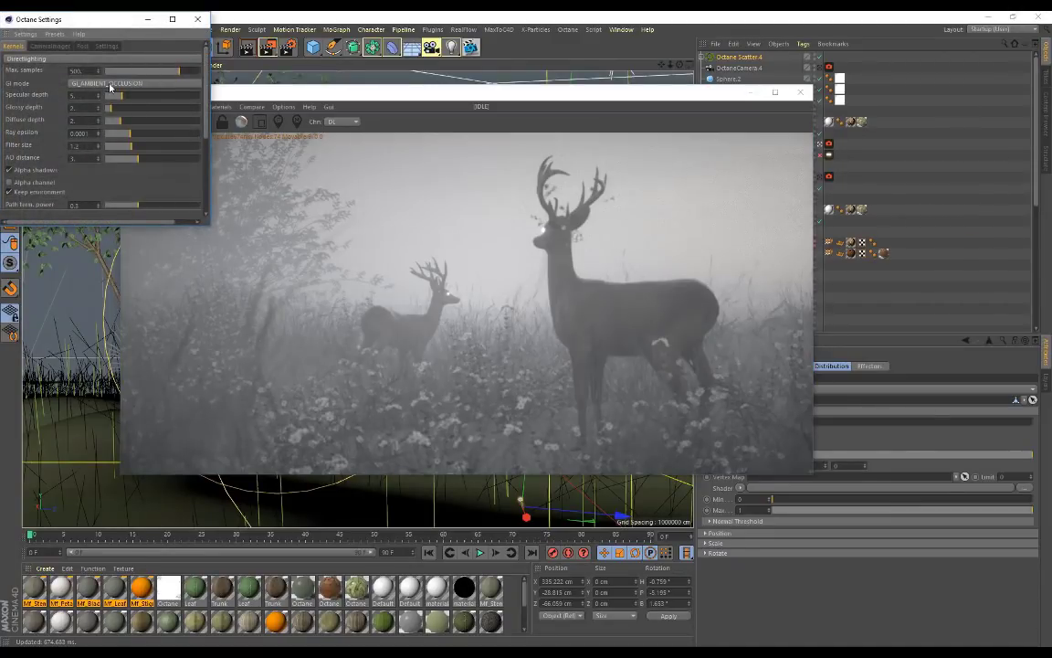
{"action": "left_click", "coordinate": [81, 84]}
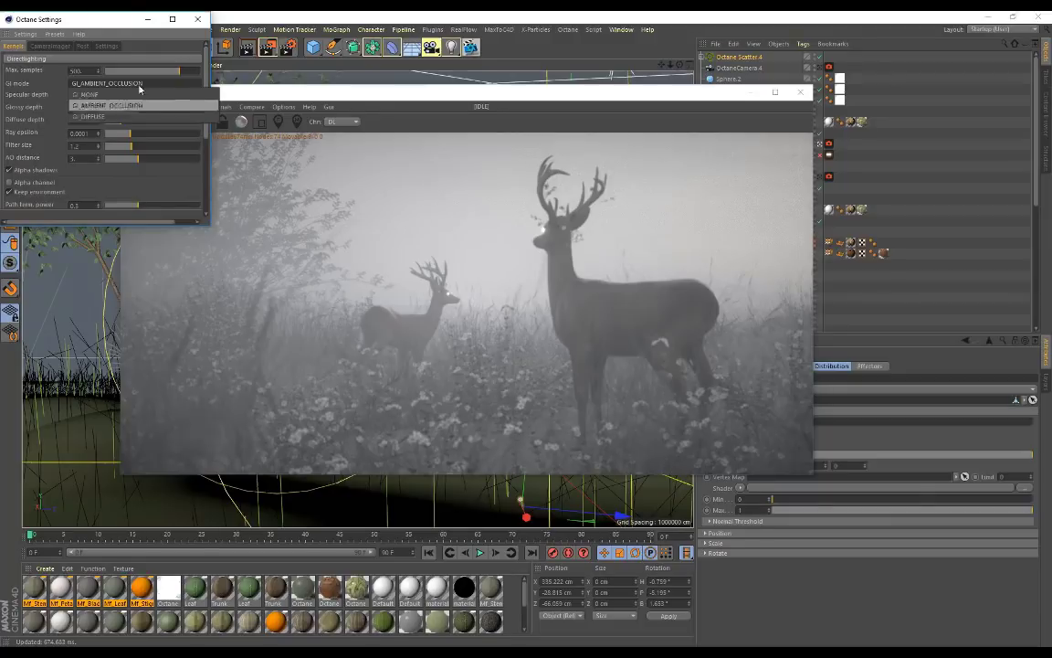
{"action": "left_click", "coordinate": [97, 22]}
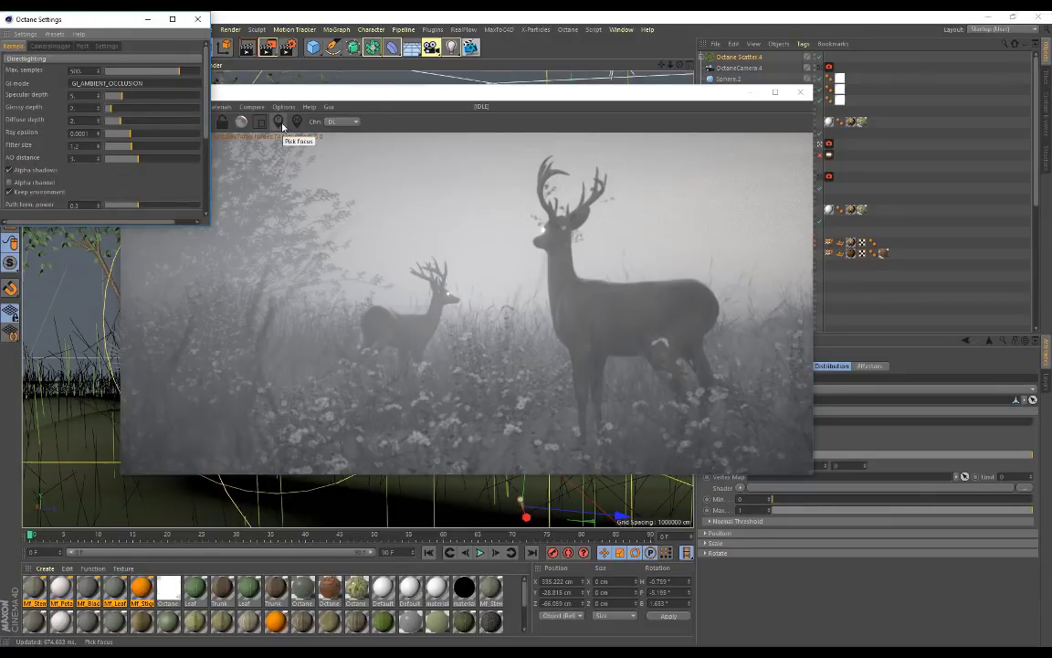
{"action": "left_click", "coordinate": [197, 18]}
Inspect the OctaneSky environment tag's image texture, main settings and medium settings
{"action": "left_click_drag", "start_coordinate": [445, 84], "coordinate": [335, 84]}
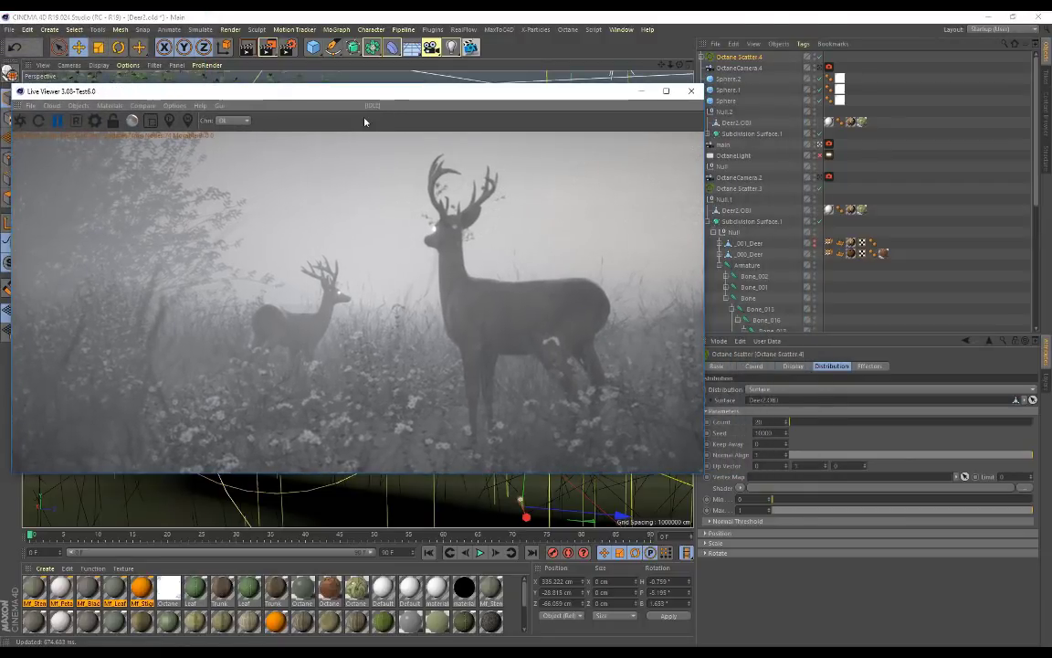
{"action": "scroll", "coordinate": [781, 193], "scroll_direction": "down", "scroll_amount": 5}
{"action": "left_click", "coordinate": [731, 308]}
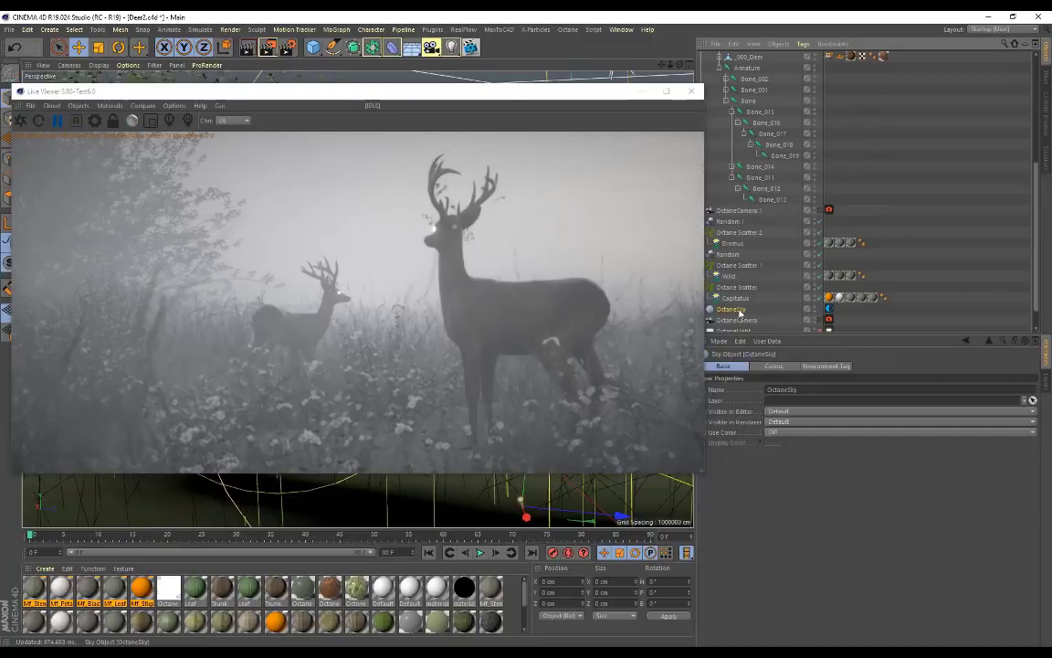
{"action": "left_click", "coordinate": [829, 310]}
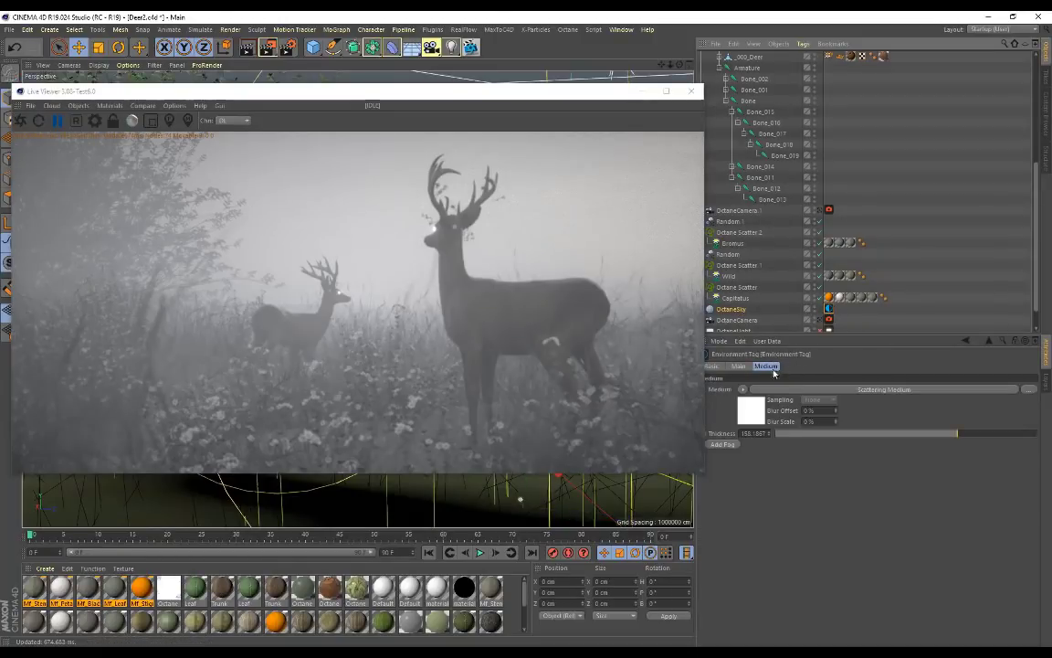
{"action": "left_click", "coordinate": [738, 365]}
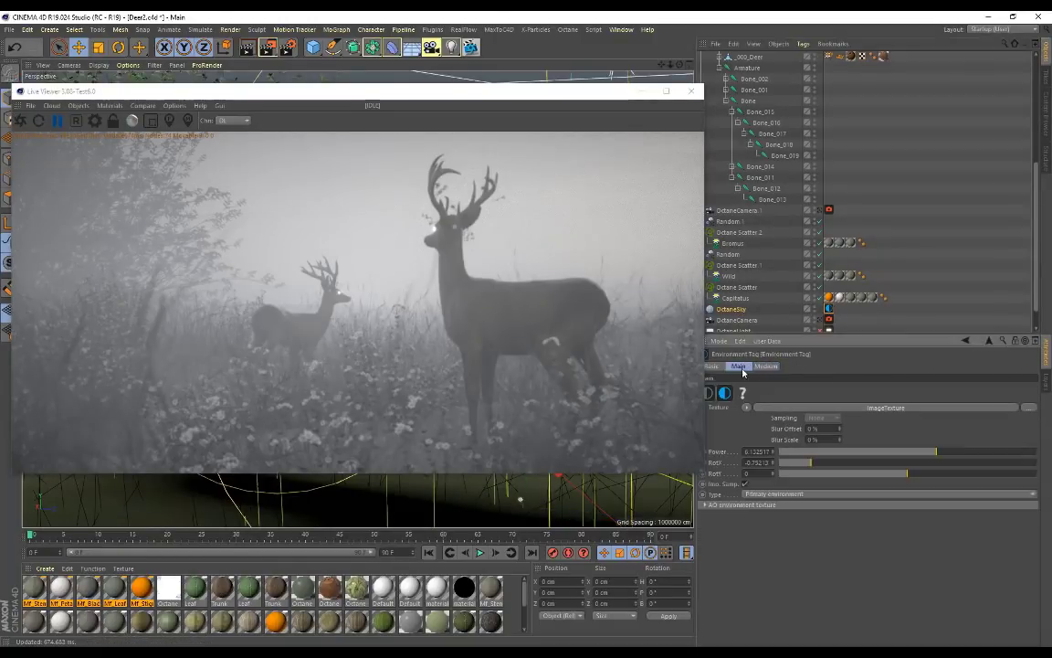
{"action": "left_click", "coordinate": [755, 429]}
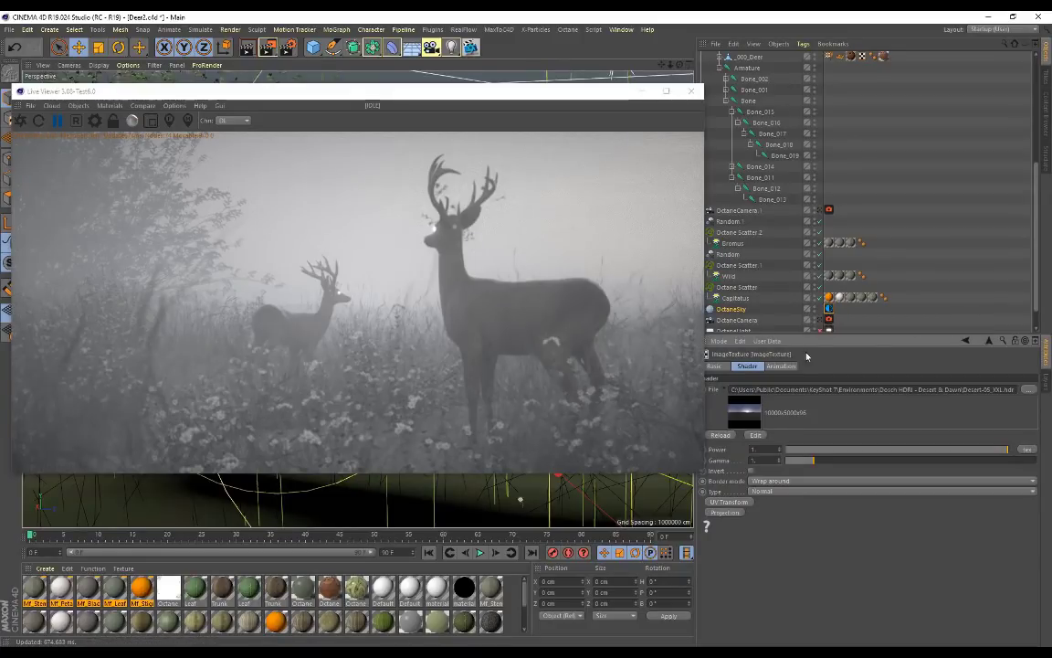
{"action": "left_click", "coordinate": [829, 308]}
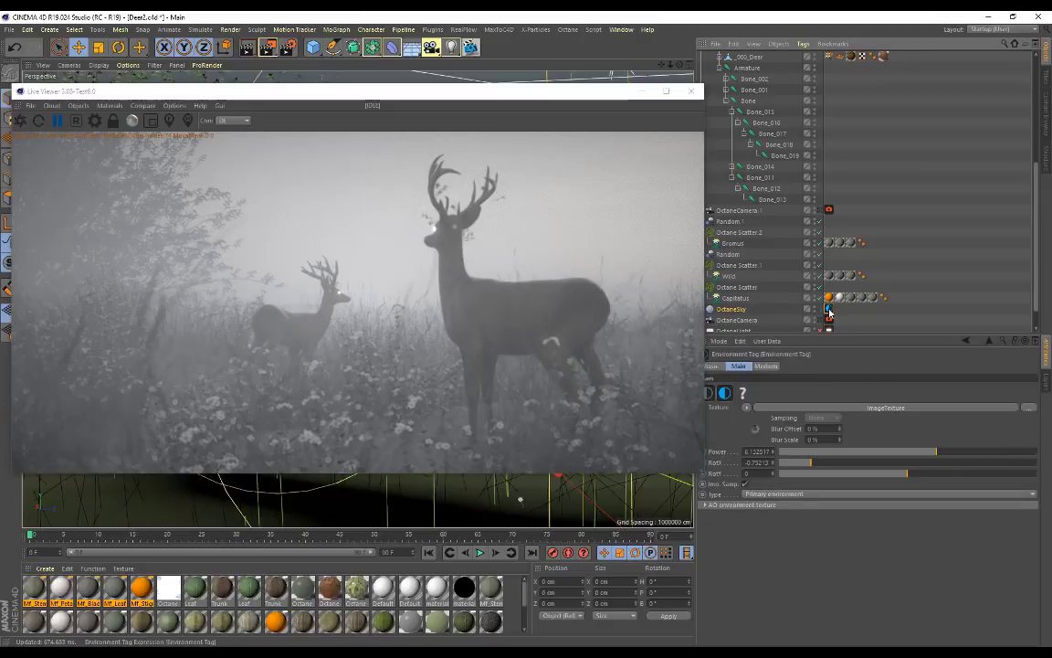
{"action": "left_click", "coordinate": [766, 366]}
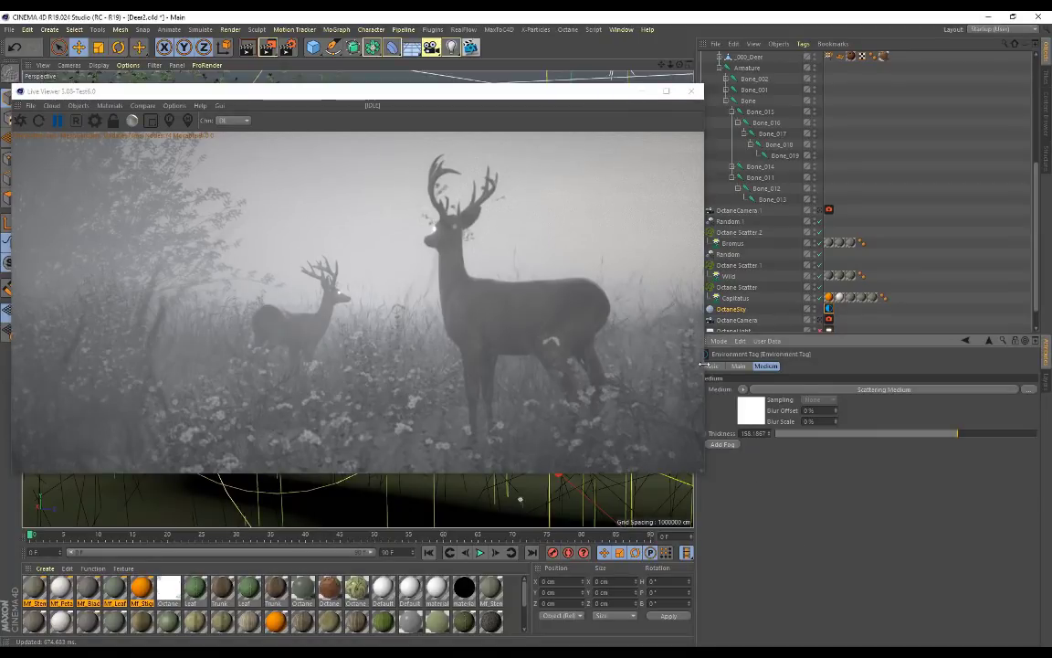
Review the Octane shaders available for the environment tag's medium and open its assigned Scattering Medium shader
{"action": "left_click_drag", "start_coordinate": [558, 96], "coordinate": [541, 101]}
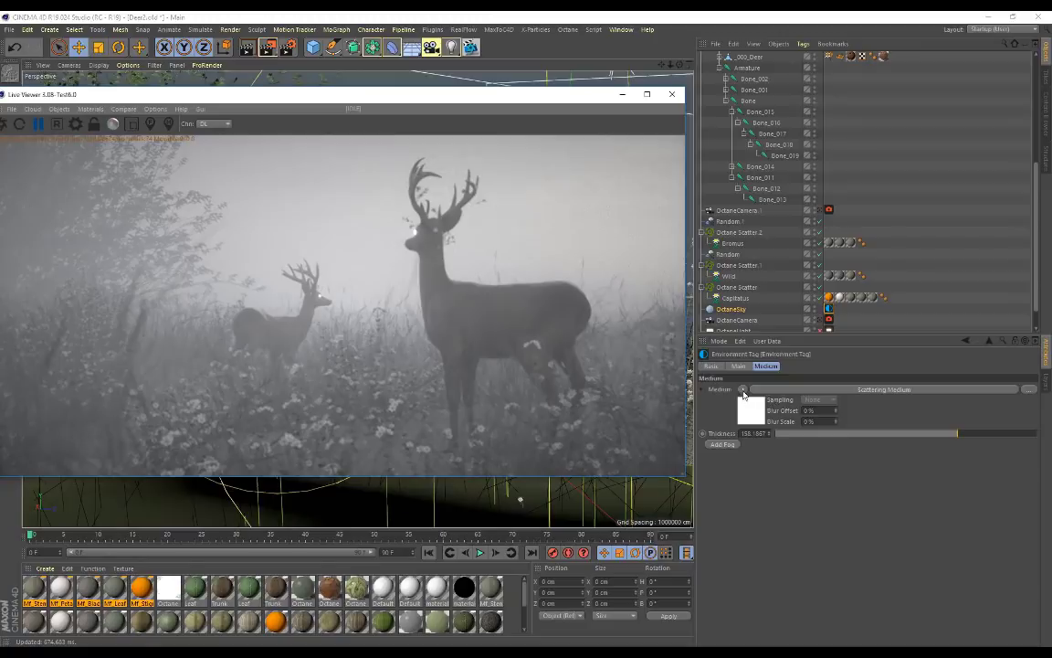
{"action": "left_click", "coordinate": [743, 389]}
{"action": "mouse_move", "coordinate": [767, 302]}
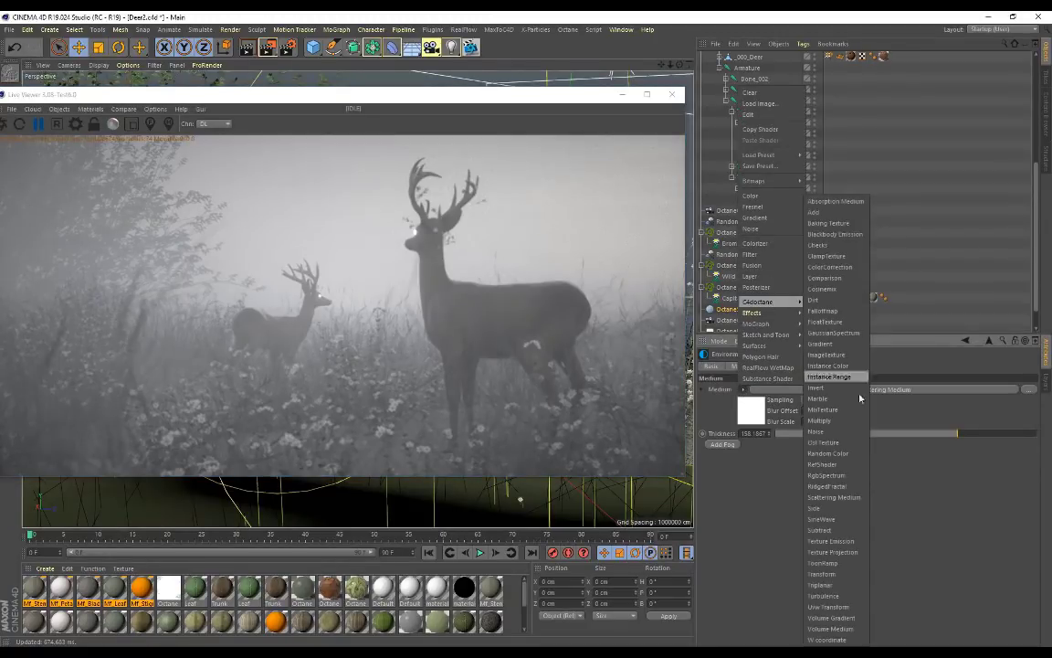
{"action": "left_click", "coordinate": [778, 505]}
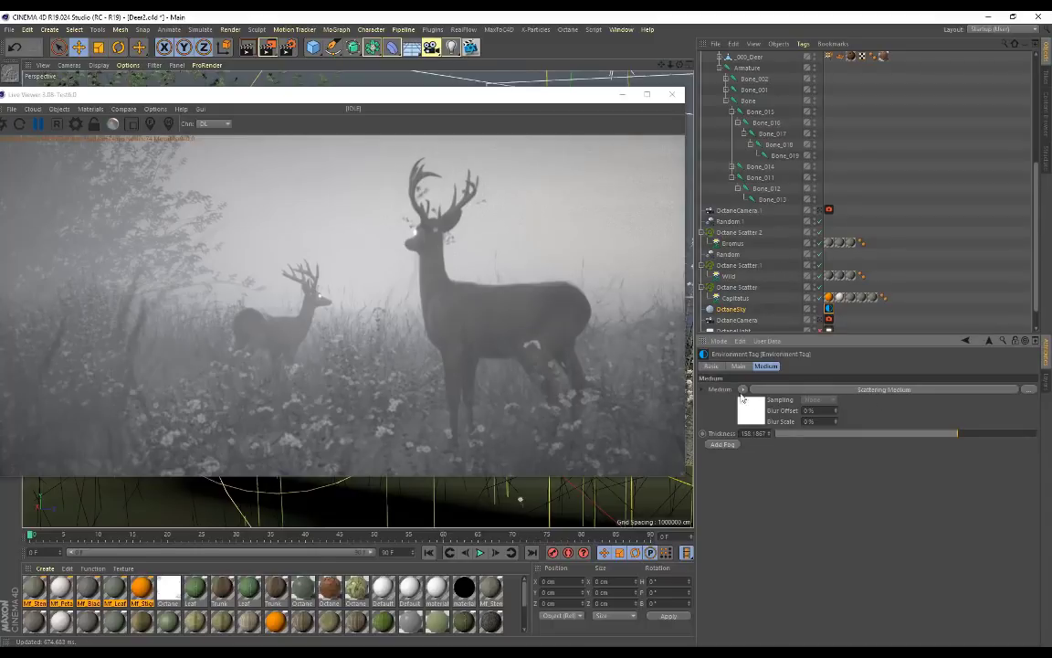
{"action": "left_click", "coordinate": [868, 390]}
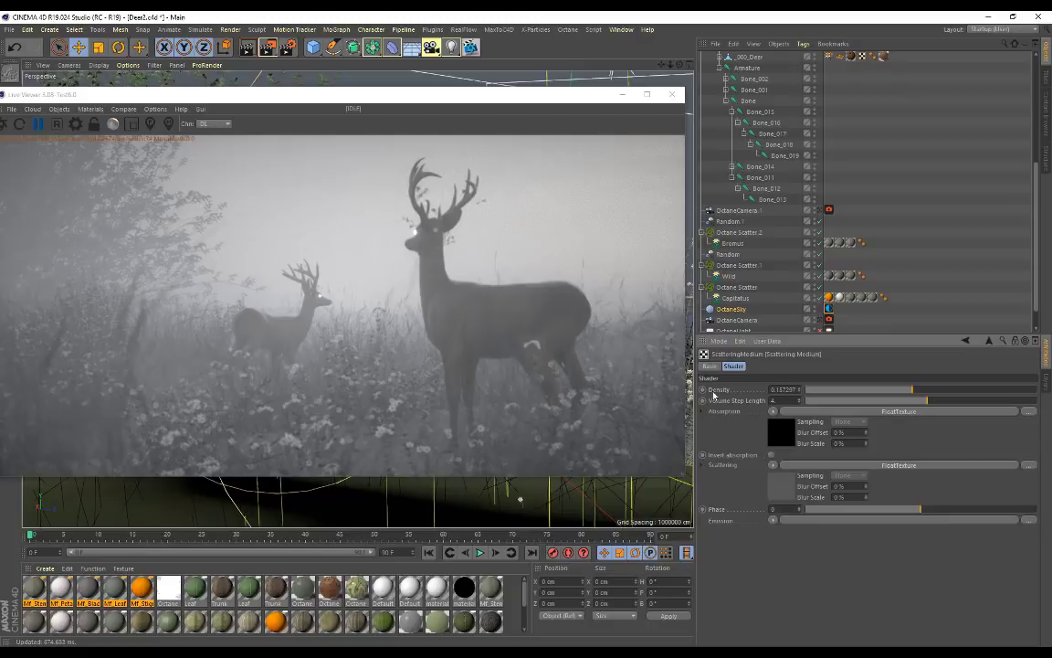
Resume the live render and set the scattering medium's Density to about 0.277
{"action": "left_click", "coordinate": [38, 125]}
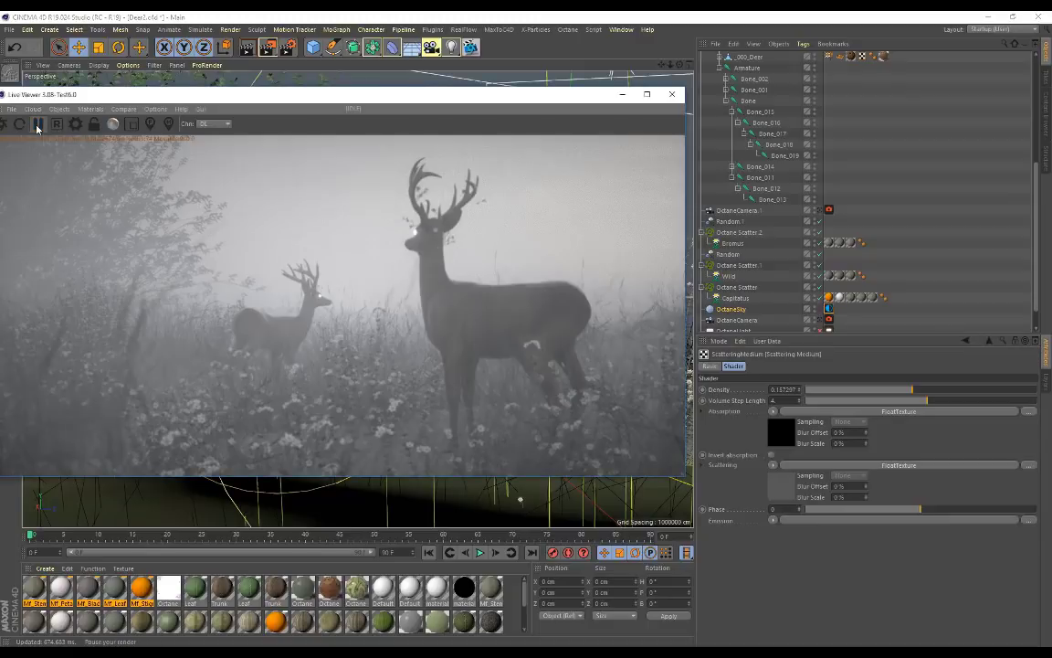
{"action": "left_click", "coordinate": [38, 125]}
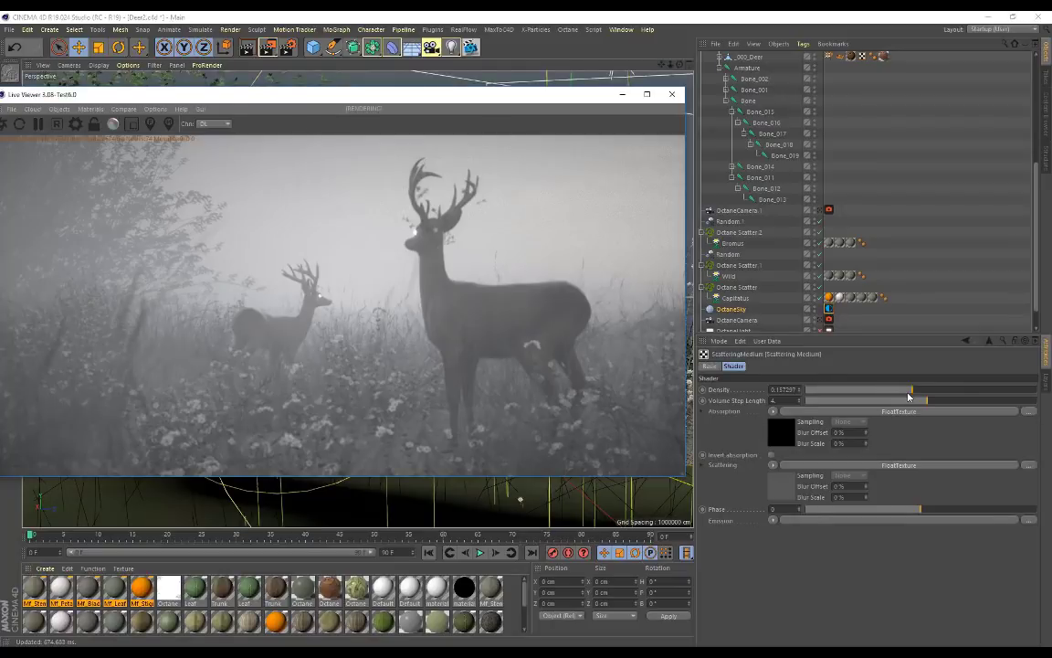
{"action": "left_click_drag", "start_coordinate": [912, 390], "coordinate": [890, 395]}
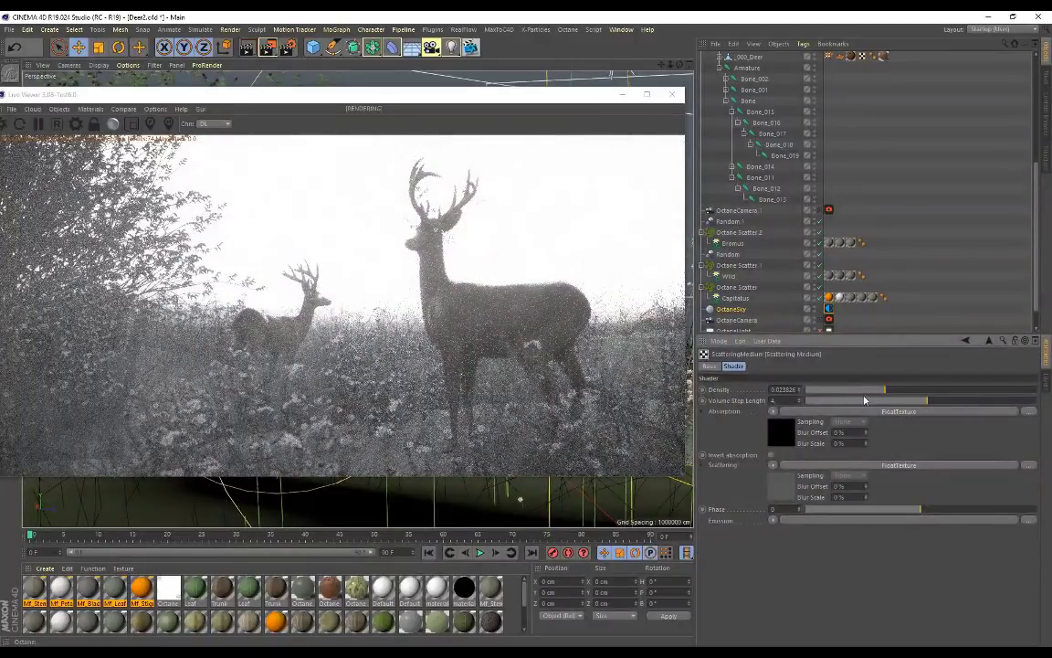
{"action": "left_click_drag", "start_coordinate": [884, 390], "coordinate": [921, 394]}
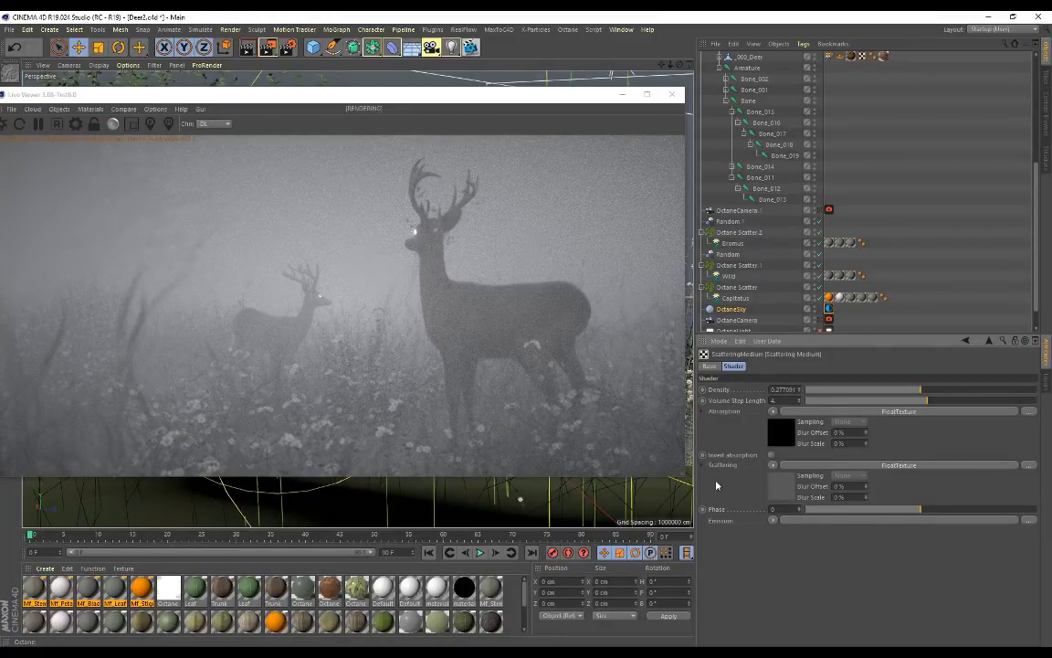
Review the Absorption shader choices, float texture and Invert absorption option, and return to the OctaneSky tag's medium settings
{"action": "left_click", "coordinate": [773, 413]}
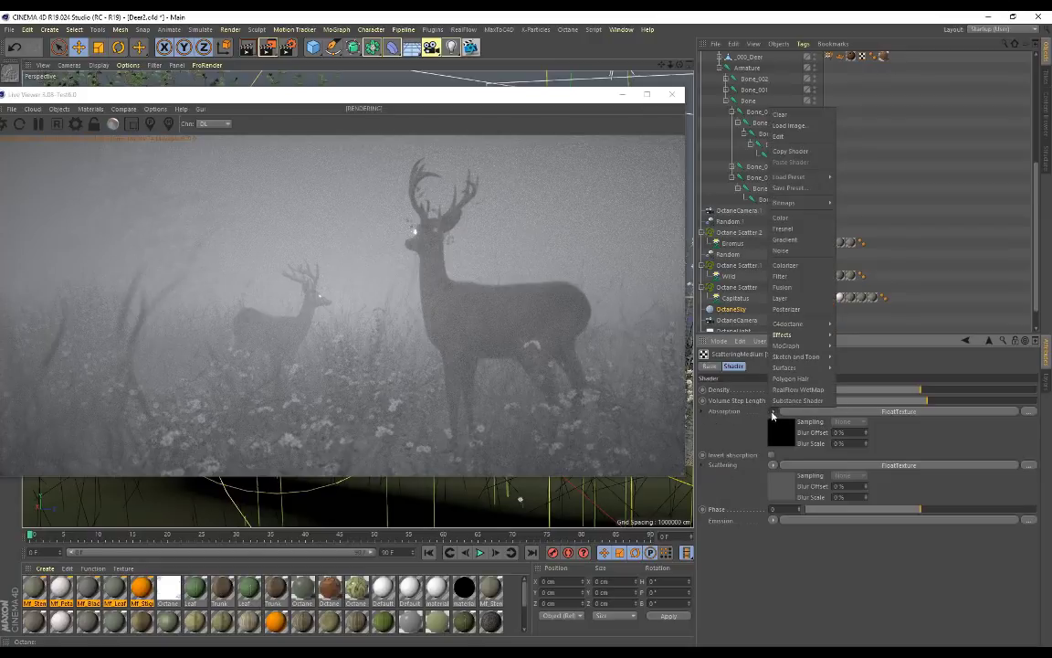
{"action": "mouse_move", "coordinate": [785, 324]}
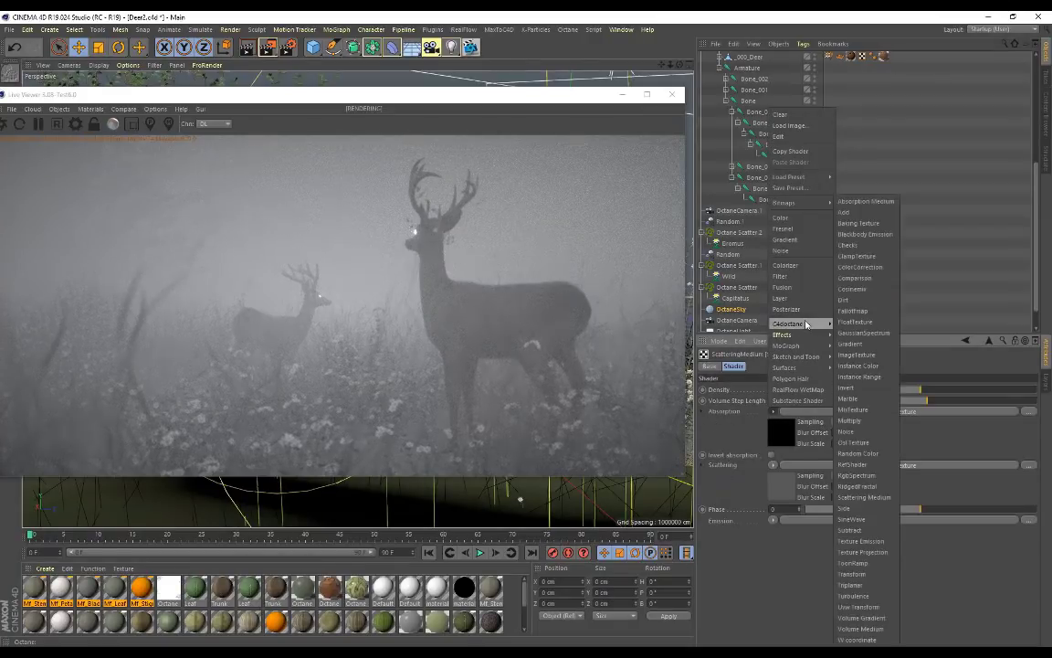
{"action": "left_click", "coordinate": [855, 321]}
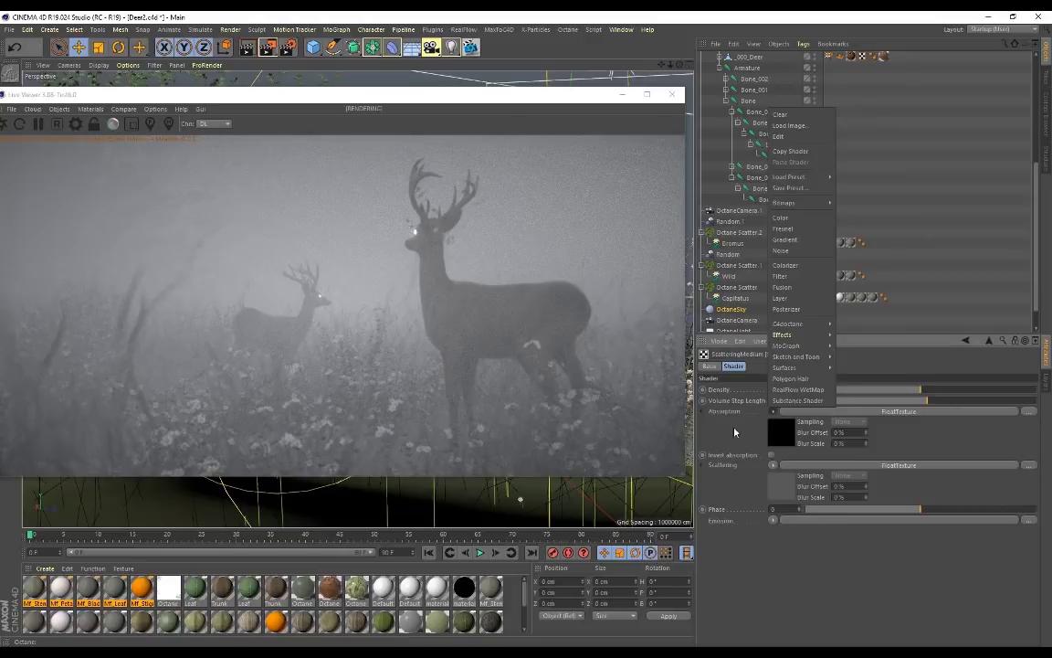
{"action": "left_click", "coordinate": [776, 432]}
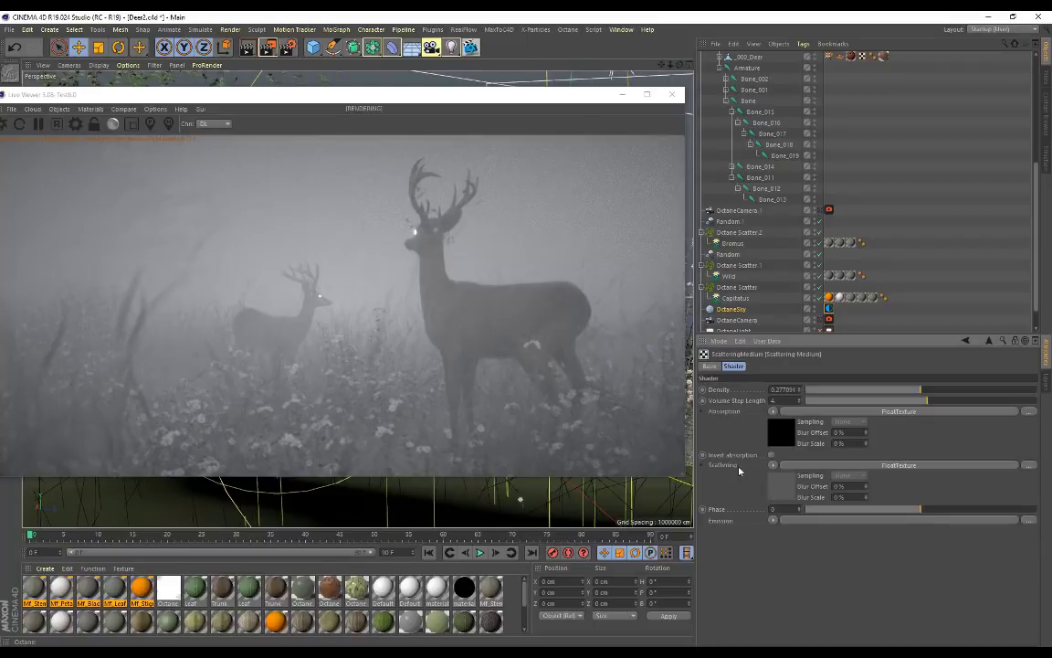
{"action": "left_click", "coordinate": [776, 432]}
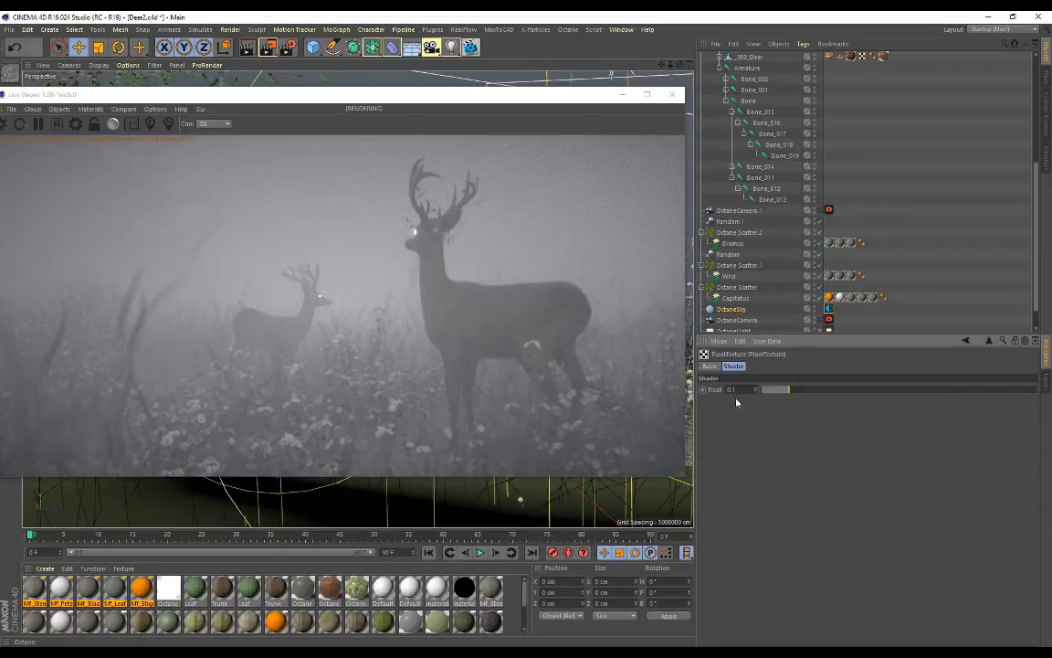
{"action": "left_click", "coordinate": [827, 330]}
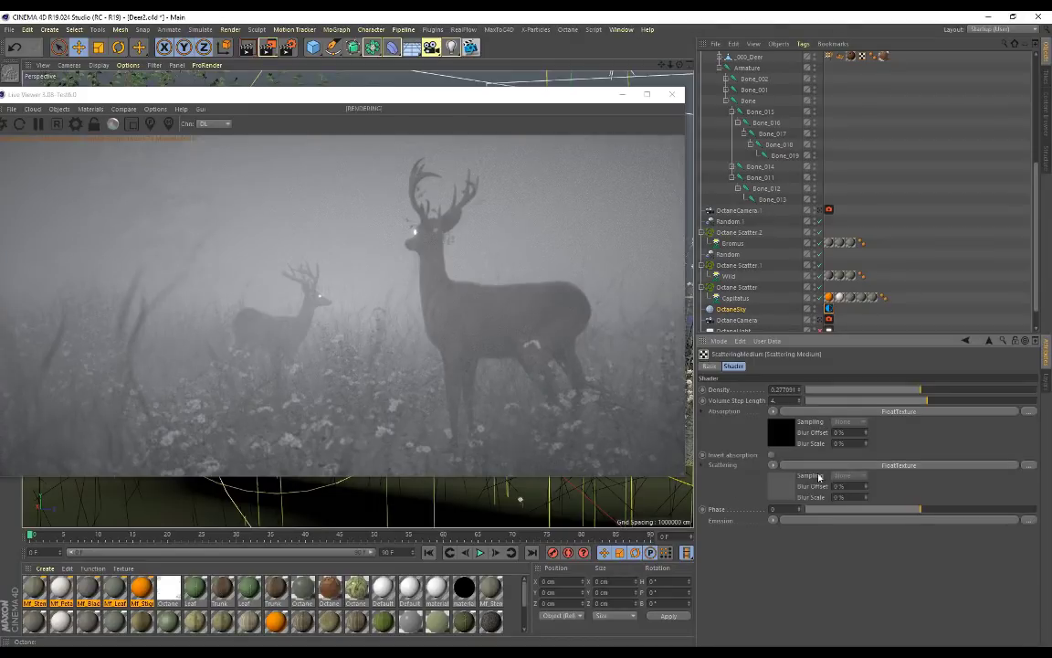
{"action": "left_click", "coordinate": [772, 456]}
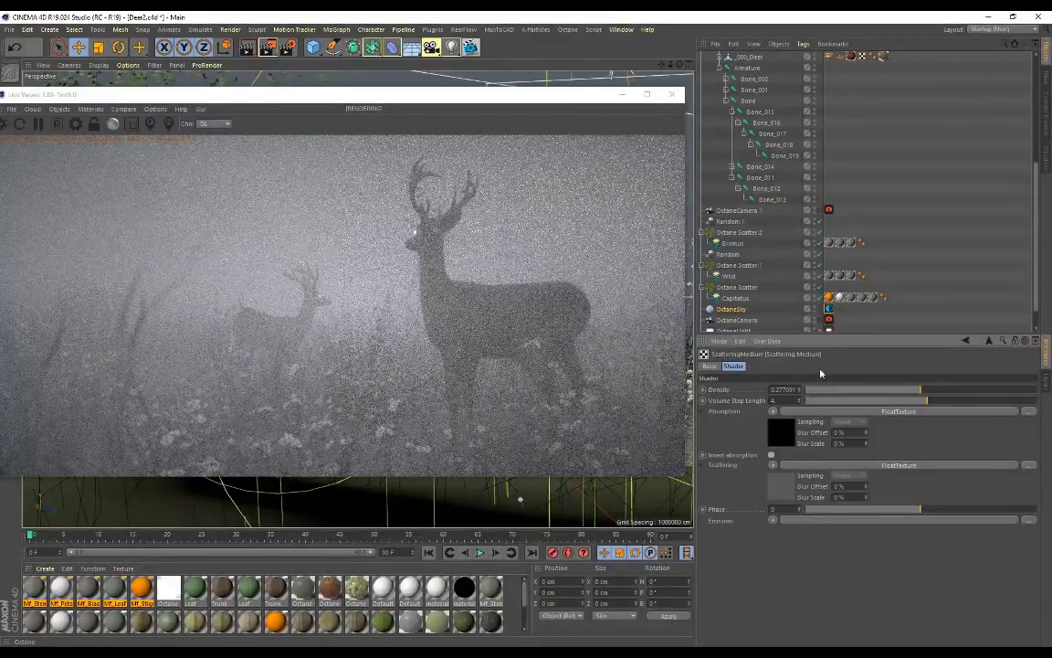
{"action": "left_click", "coordinate": [828, 311]}
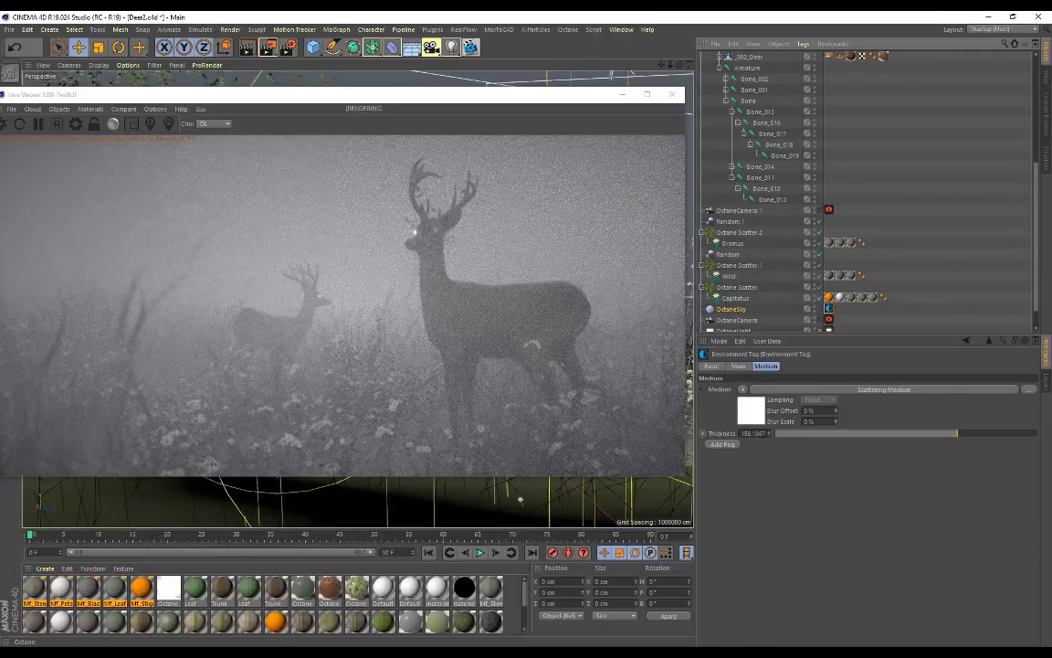
Try Thickness values of 1000 and 10 for the environment medium's fog
{"action": "left_click", "coordinate": [754, 433]}
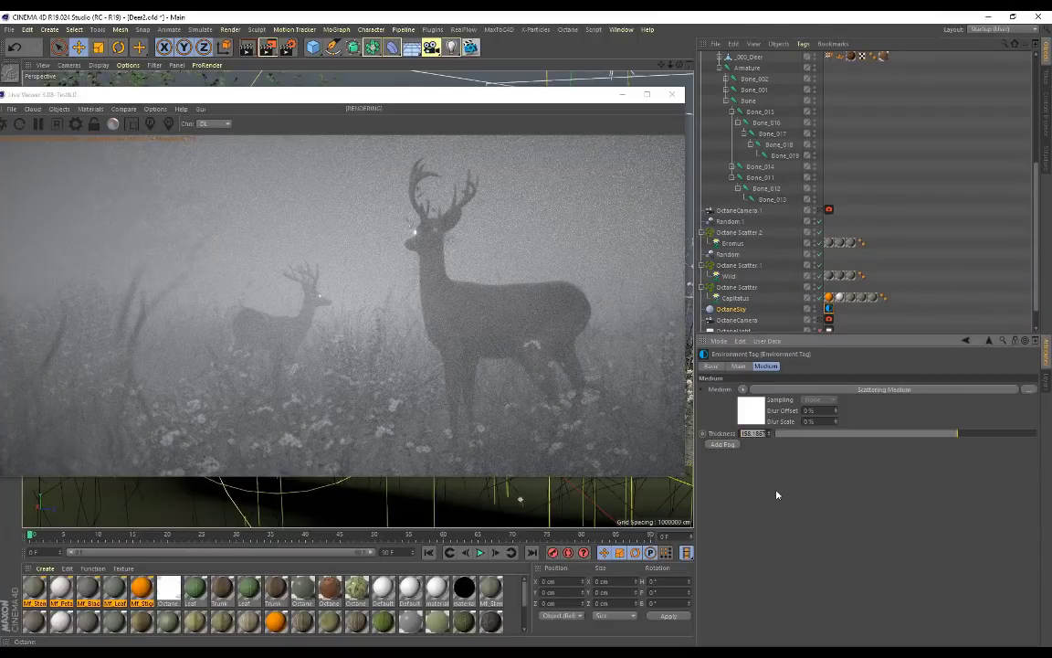
{"action": "type", "text": "180"}
{"action": "key", "text": "Return"}
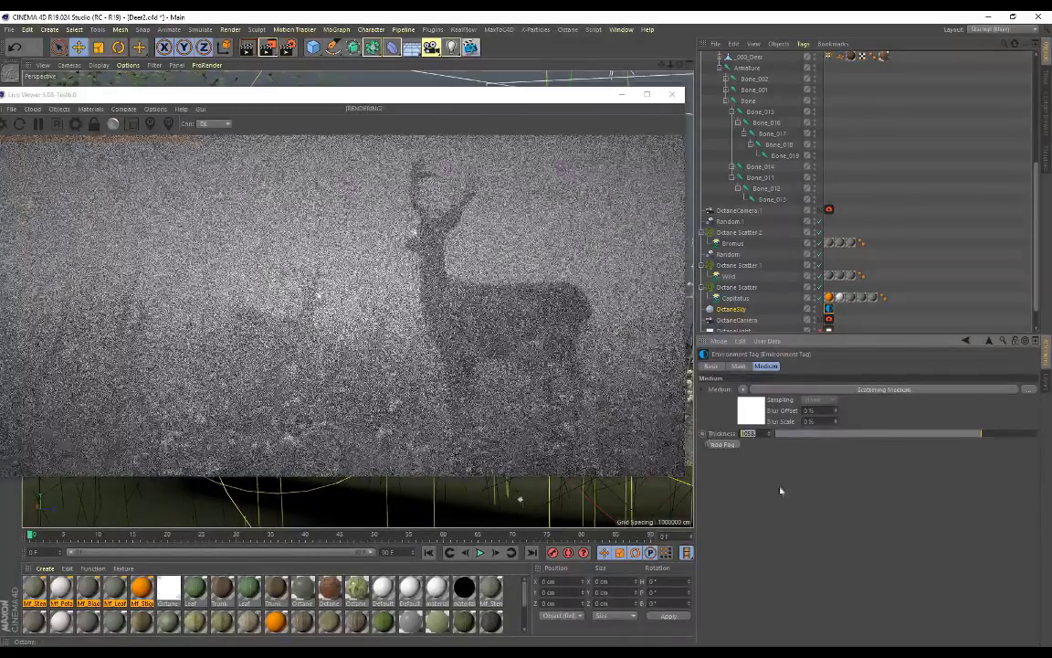
{"action": "type", "text": "100"}
{"action": "key", "text": "Return"}
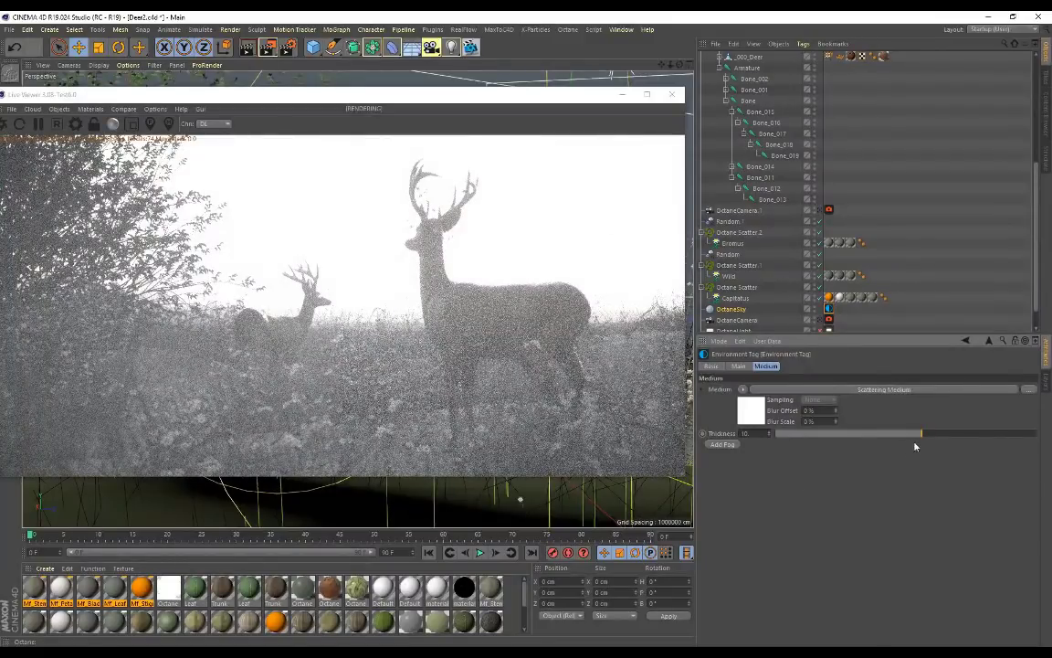
Set the environment medium's Thickness to about 133, comparing the fog in the live render
{"action": "left_click_drag", "start_coordinate": [925, 435], "coordinate": [948, 436]}
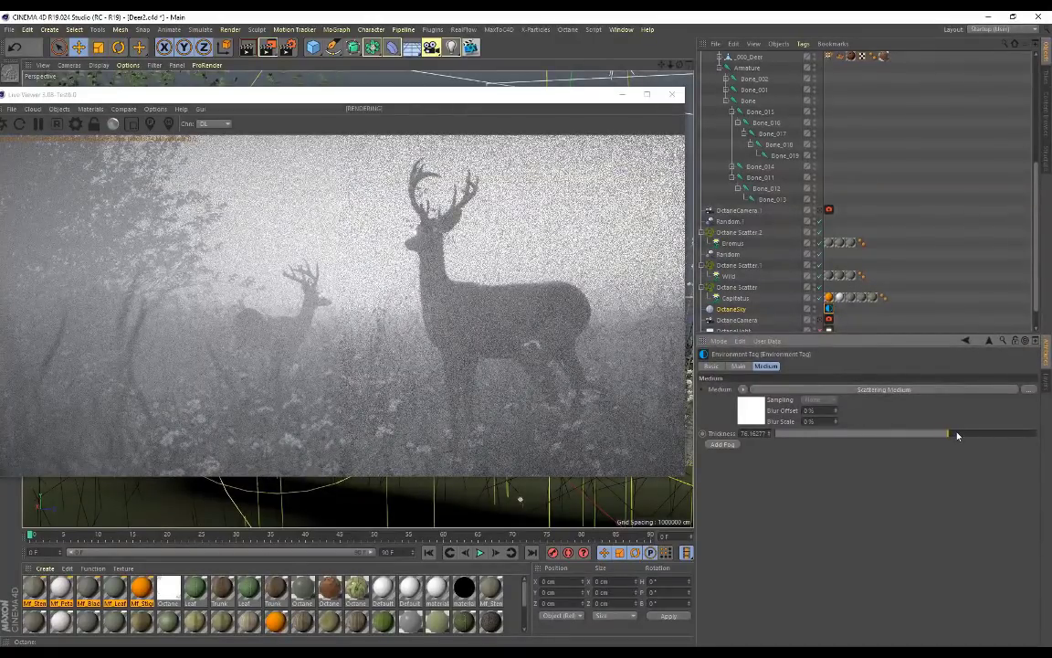
{"action": "left_click_drag", "start_coordinate": [957, 435], "coordinate": [952, 436]}
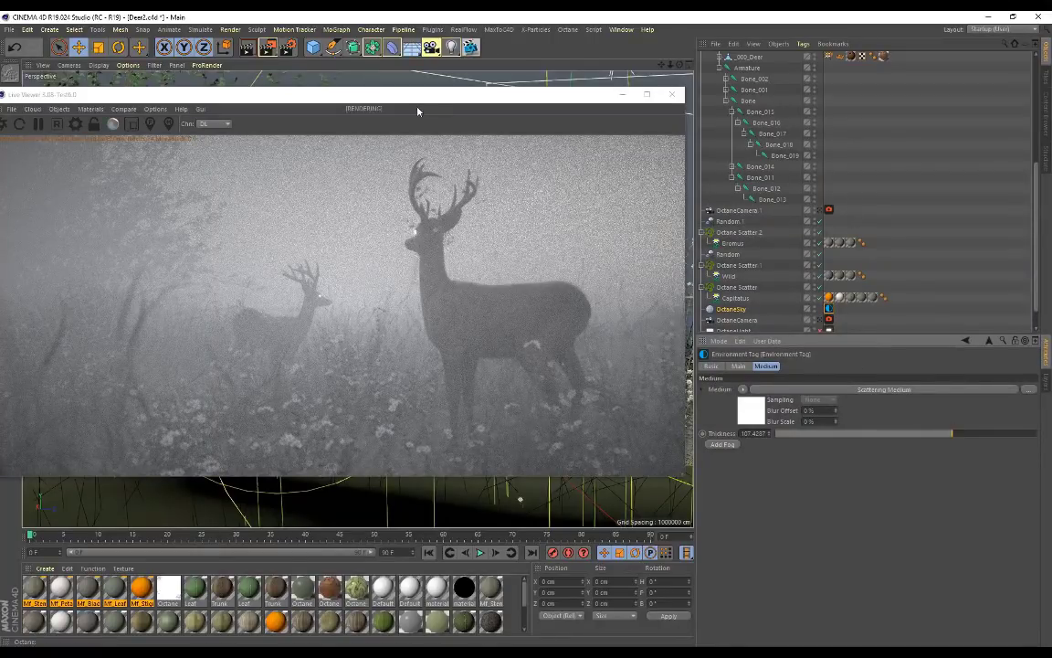
{"action": "left_click_drag", "start_coordinate": [429, 95], "coordinate": [481, 96]}
{"action": "left_click_drag", "start_coordinate": [947, 444], "coordinate": [956, 444]}
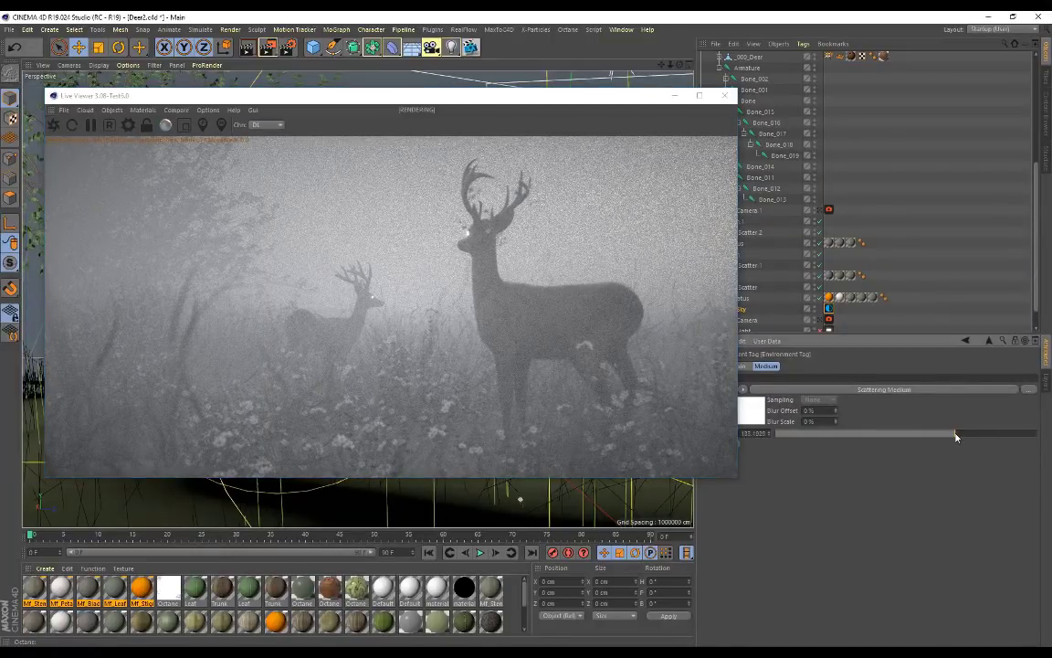
Open the OctaneSky tag's scattering medium and lower its Density to about 0.116, checking the fog in the live render
{"action": "left_click", "coordinate": [581, 100]}
{"action": "left_click_drag", "start_coordinate": [581, 100], "coordinate": [525, 99]}
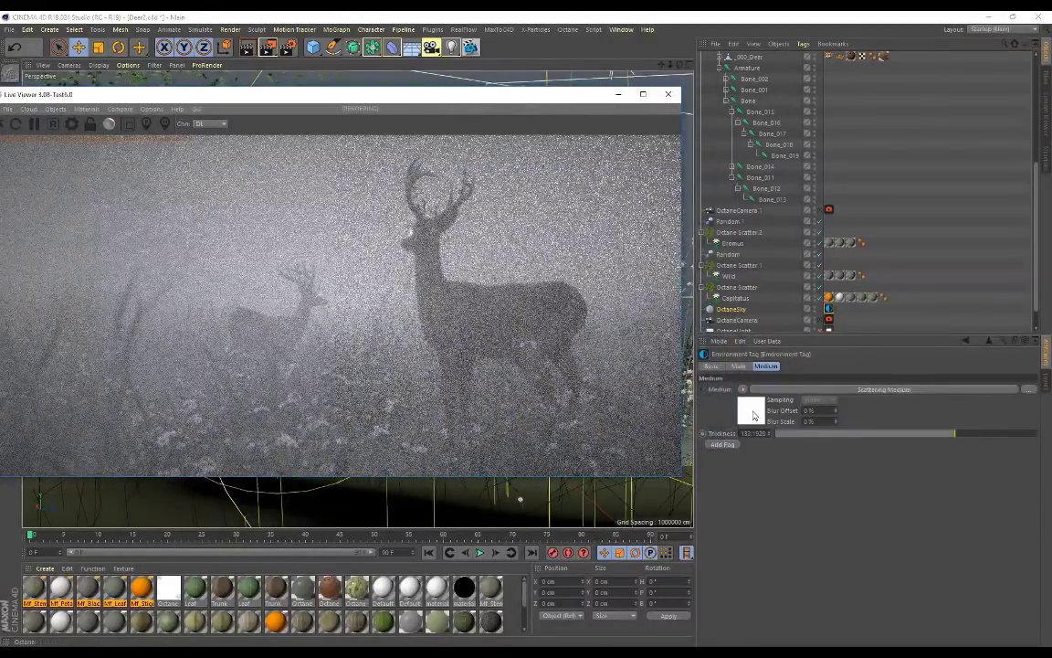
{"action": "left_click", "coordinate": [752, 413]}
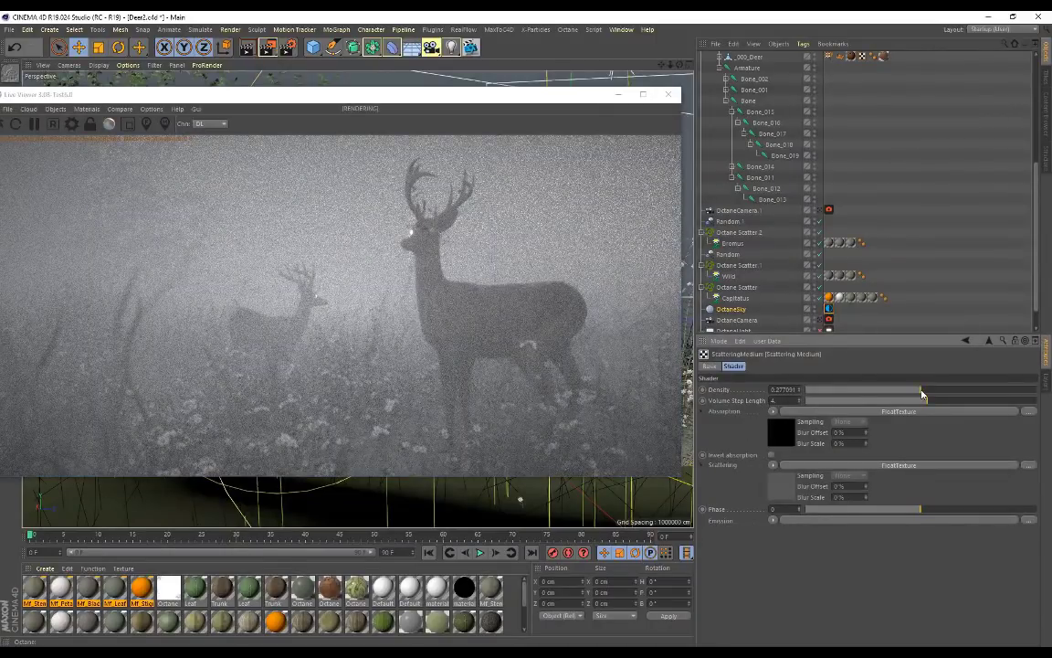
{"action": "left_click_drag", "start_coordinate": [923, 395], "coordinate": [902, 393]}
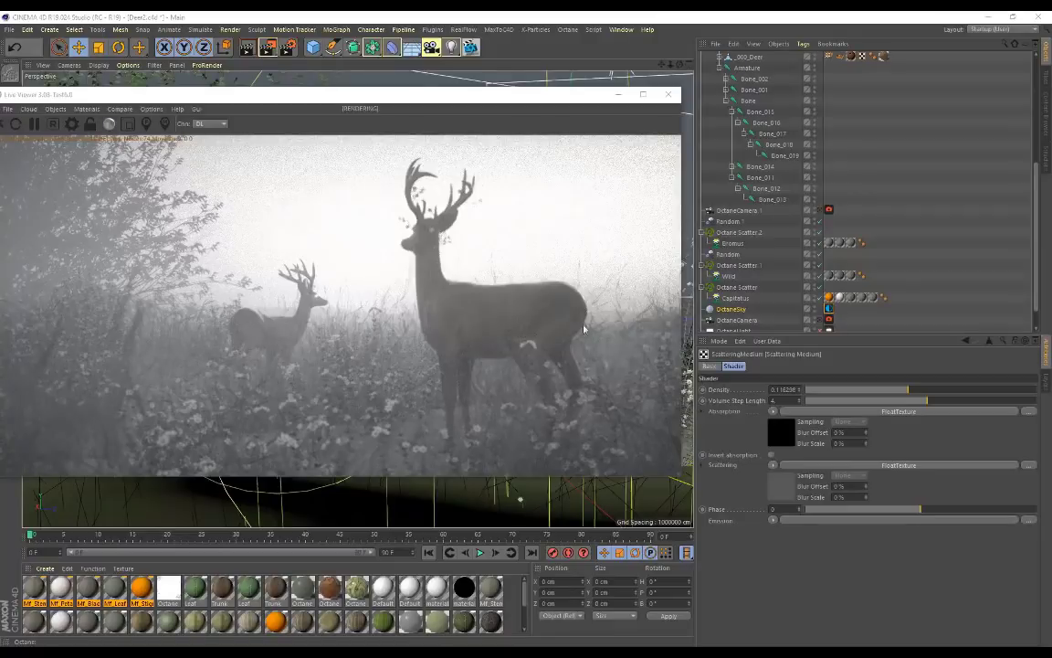
{"action": "left_click_drag", "start_coordinate": [201, 95], "coordinate": [290, 98]}
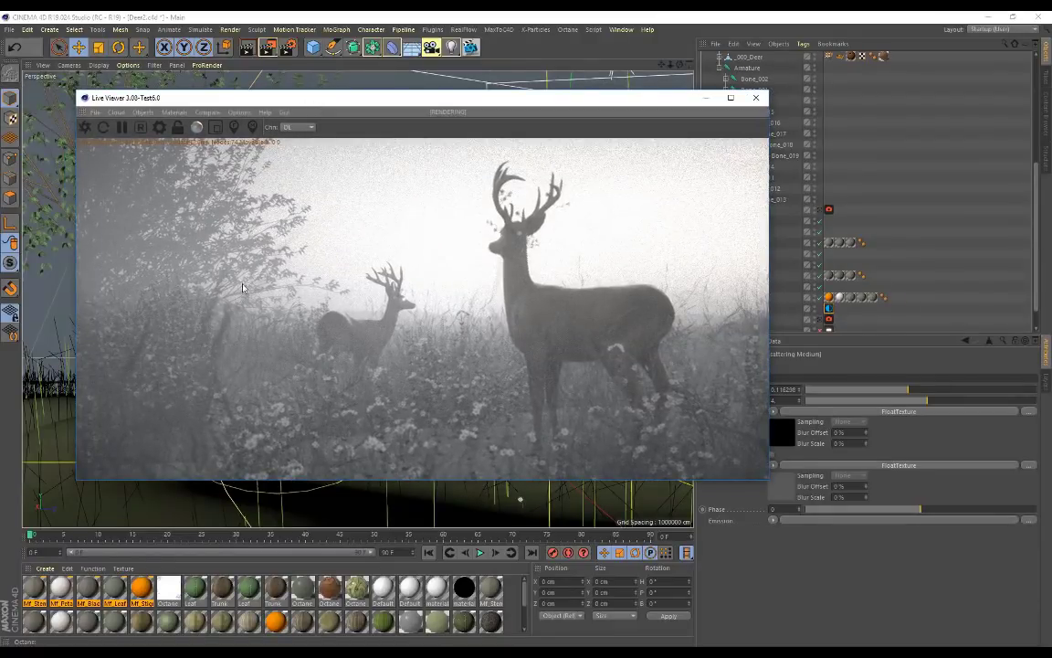
Try scattering medium Density values of about 0.19, 0.14 and 0.17, settling slightly below 0.14
{"action": "left_click", "coordinate": [916, 390]}
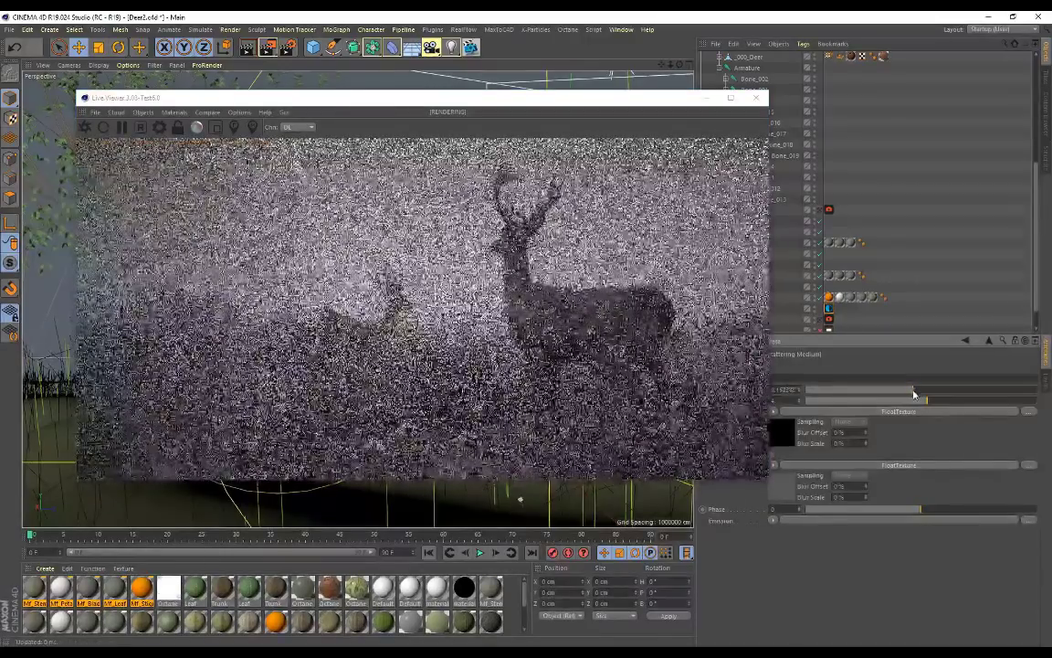
{"action": "left_click_drag", "start_coordinate": [916, 393], "coordinate": [910, 393]}
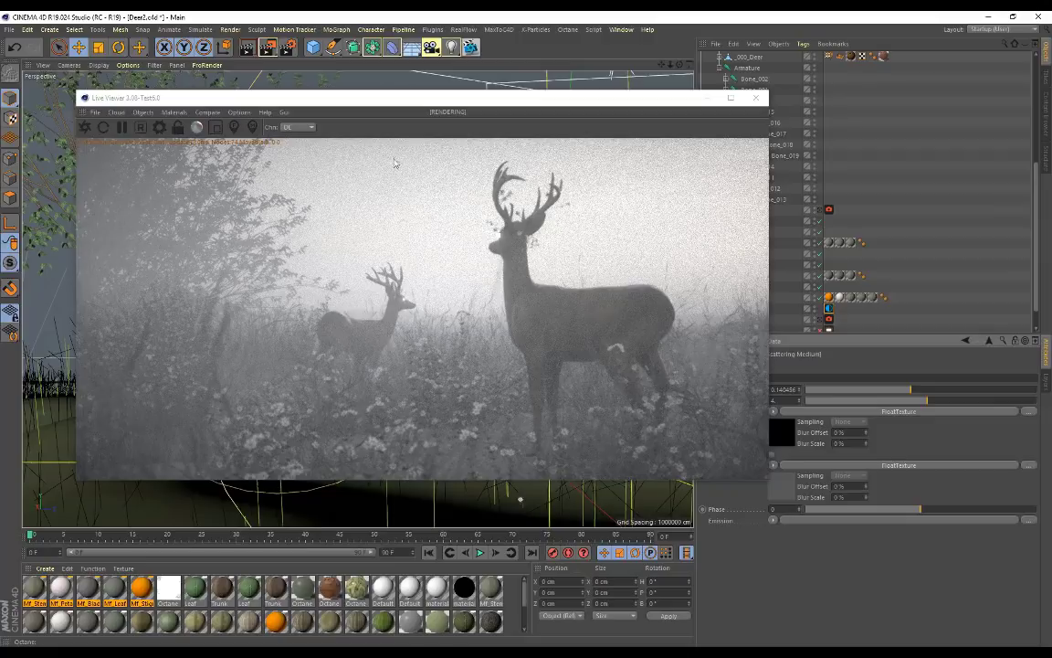
{"action": "left_click_drag", "start_coordinate": [416, 97], "coordinate": [371, 93]}
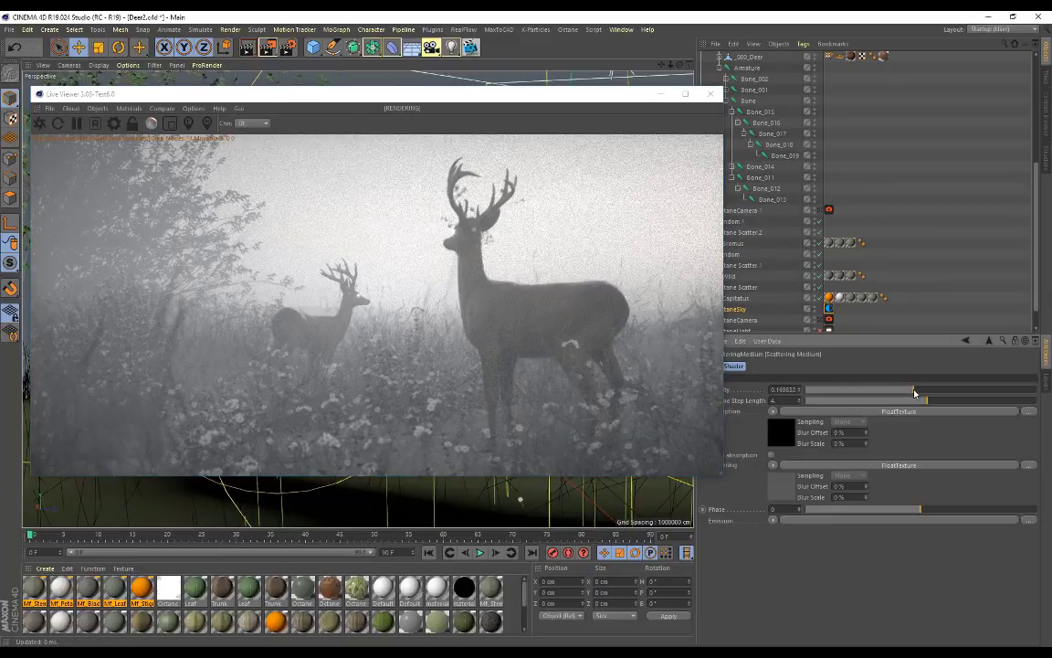
{"action": "left_click", "coordinate": [911, 393]}
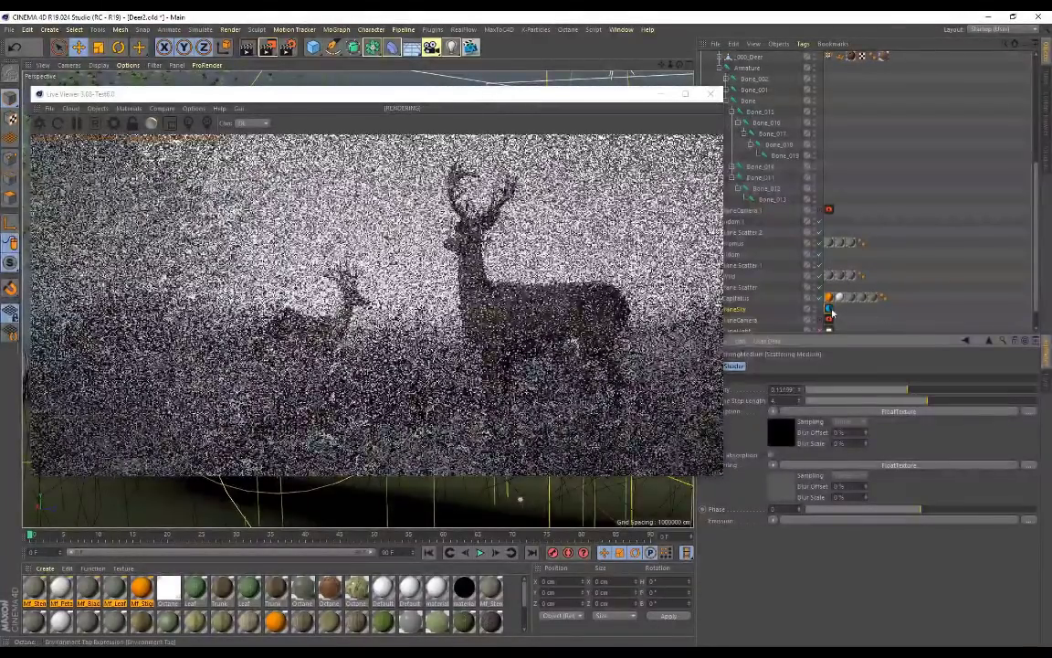
Lower the OctaneSky environment's image texture Power to about 3.82 and check the darker lighting in the live render
{"action": "left_click", "coordinate": [829, 309]}
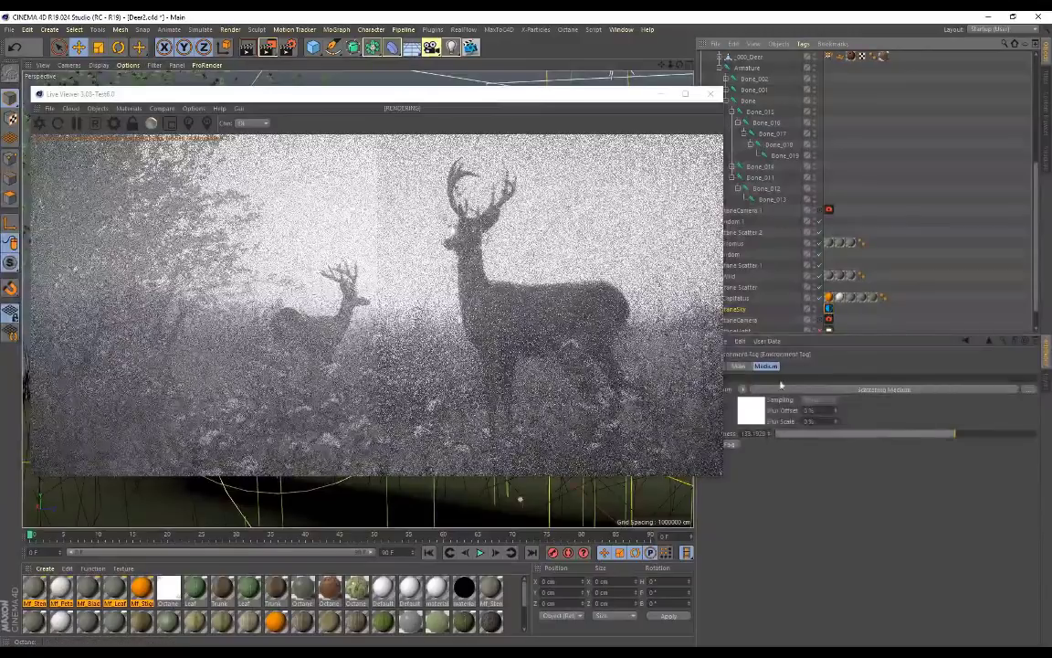
{"action": "left_click_drag", "start_coordinate": [518, 91], "coordinate": [462, 98]}
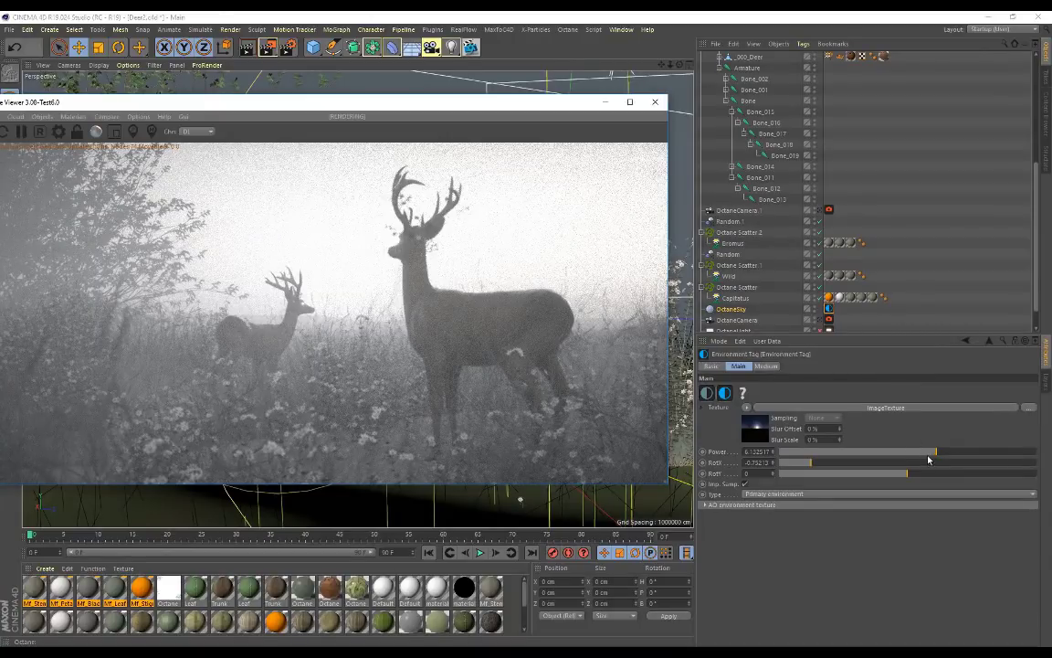
{"action": "left_click_drag", "start_coordinate": [931, 452], "coordinate": [877, 453]}
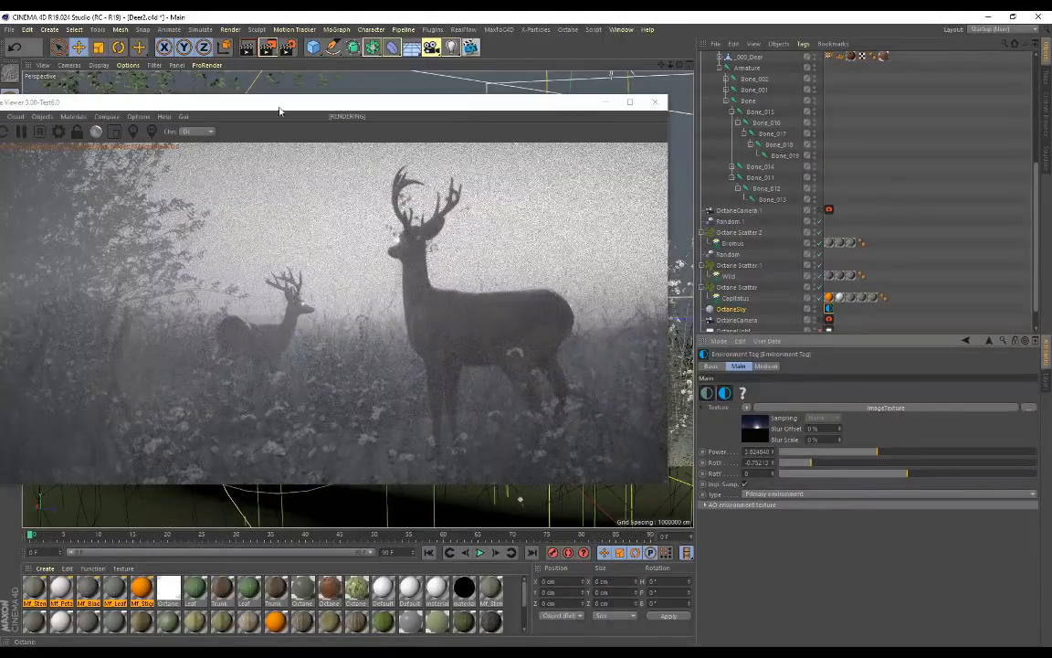
{"action": "left_click_drag", "start_coordinate": [281, 109], "coordinate": [371, 108]}
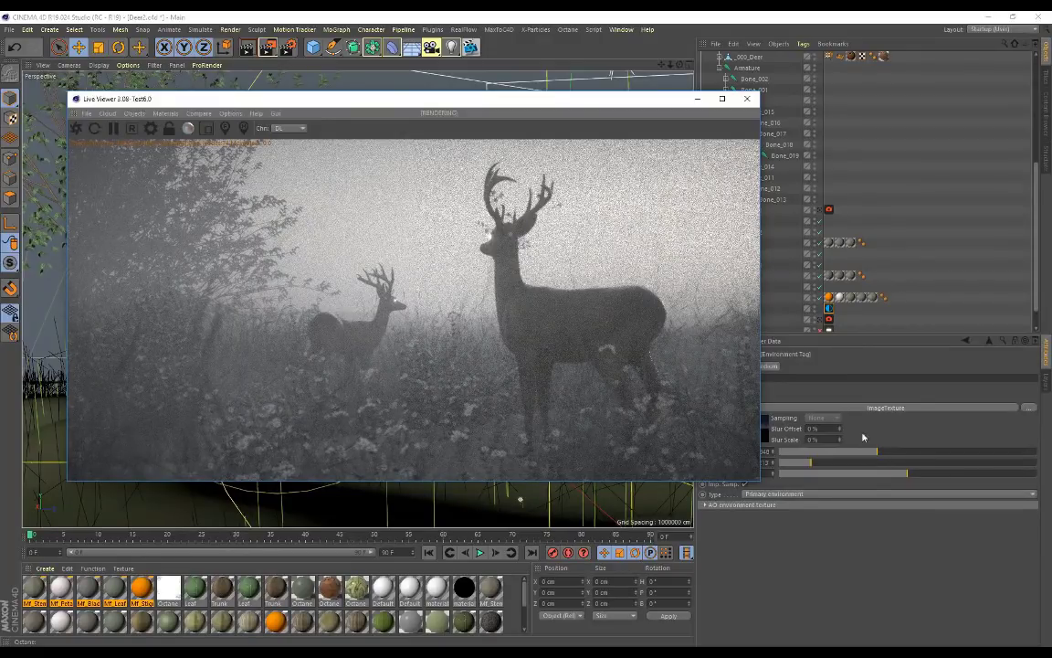
{"action": "left_click_drag", "start_coordinate": [562, 100], "coordinate": [508, 77]}
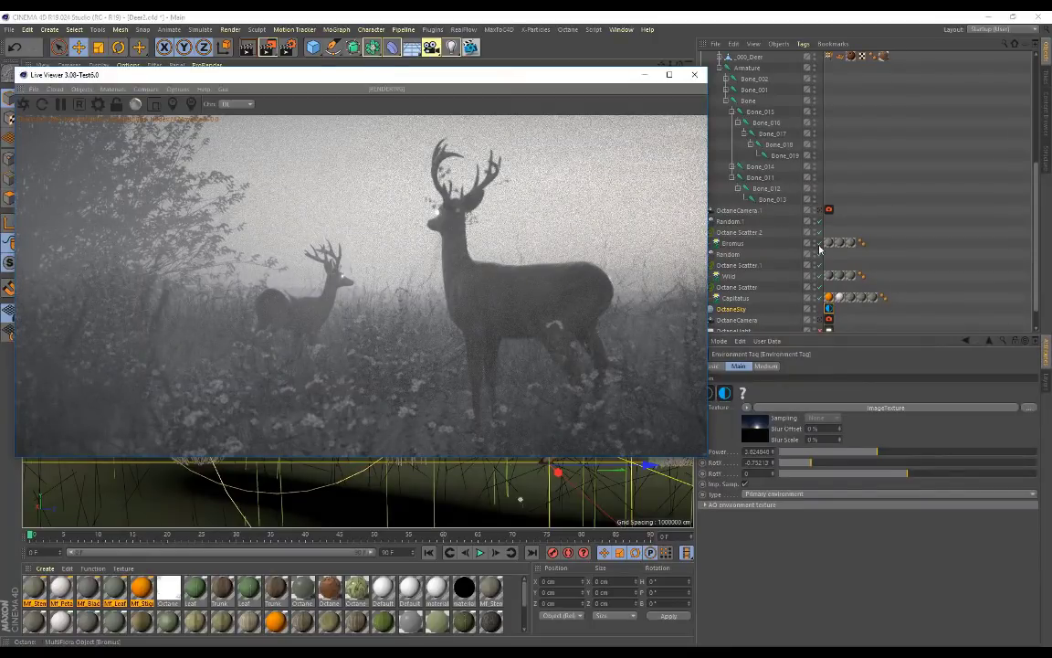
Review the main camera's Octane tag, including its post processing, camera imager and thin lens settings
{"action": "scroll", "coordinate": [751, 222], "scroll_direction": "up", "scroll_amount": 4}
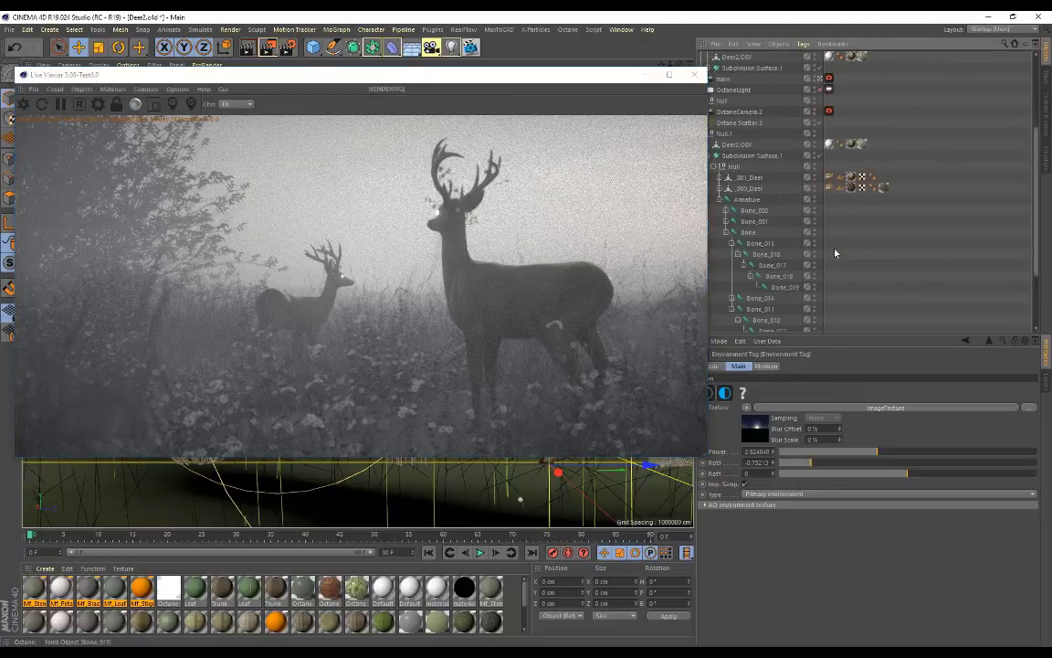
{"action": "left_click", "coordinate": [829, 78]}
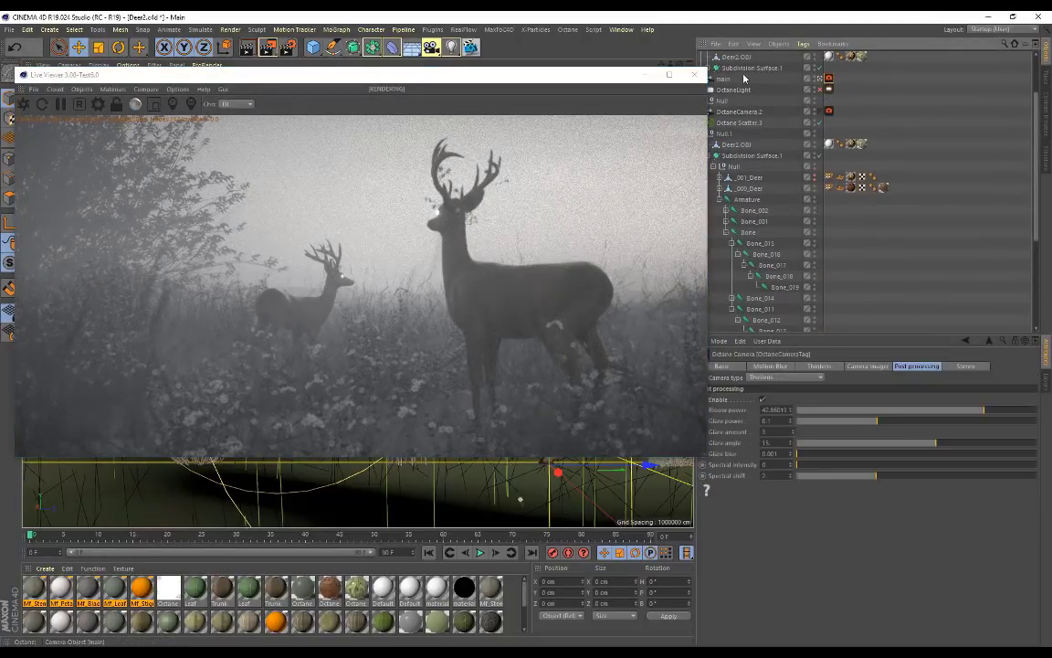
{"action": "left_click", "coordinate": [82, 89]}
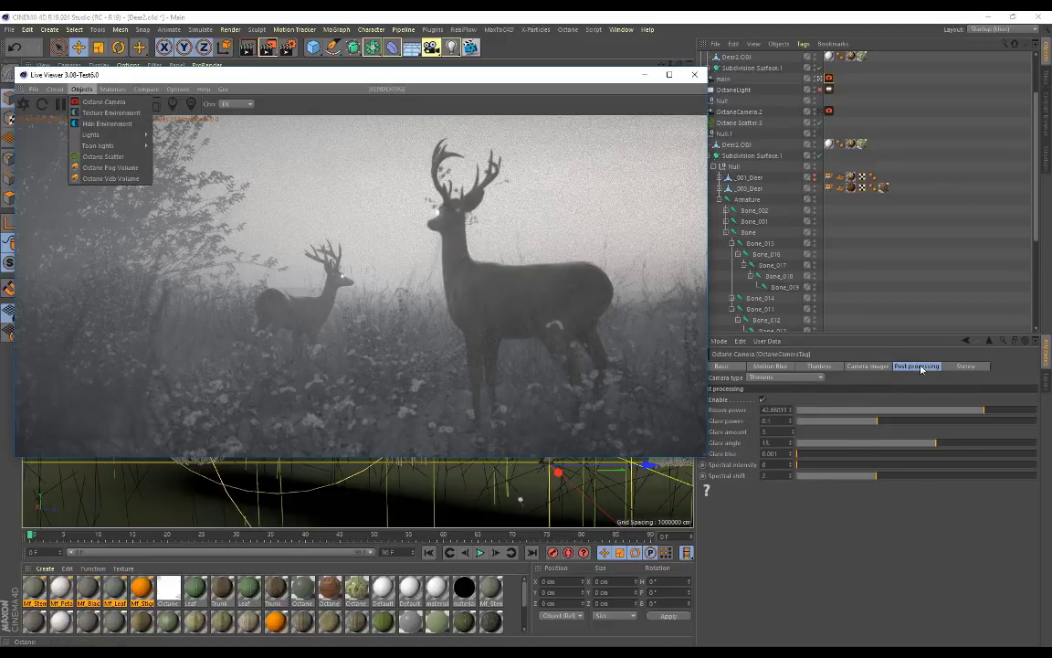
{"action": "left_click", "coordinate": [867, 366]}
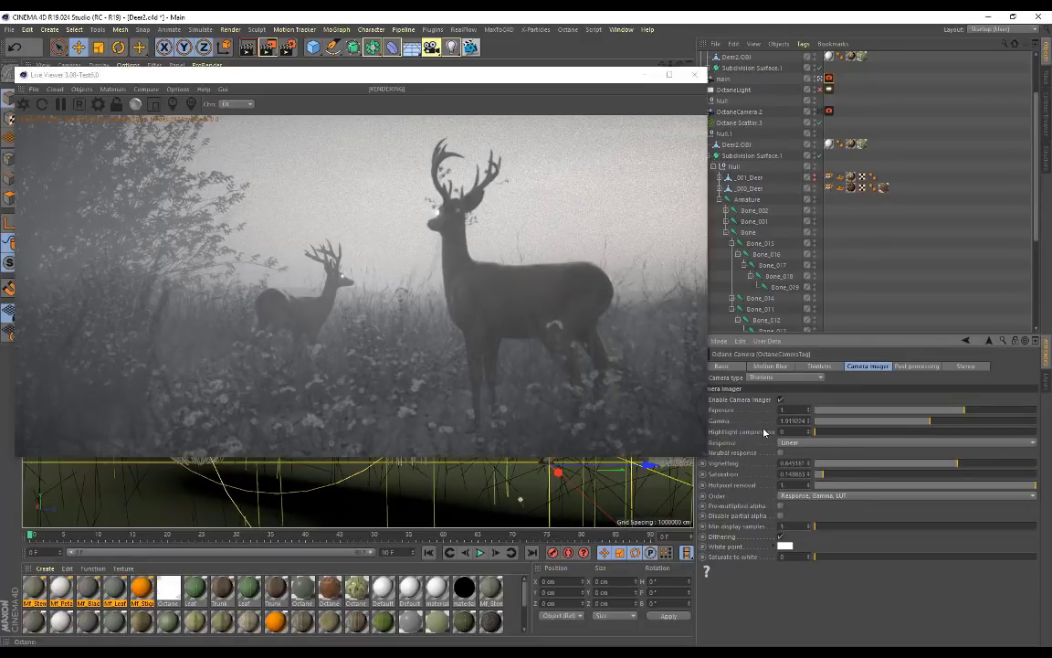
{"action": "left_click", "coordinate": [819, 366]}
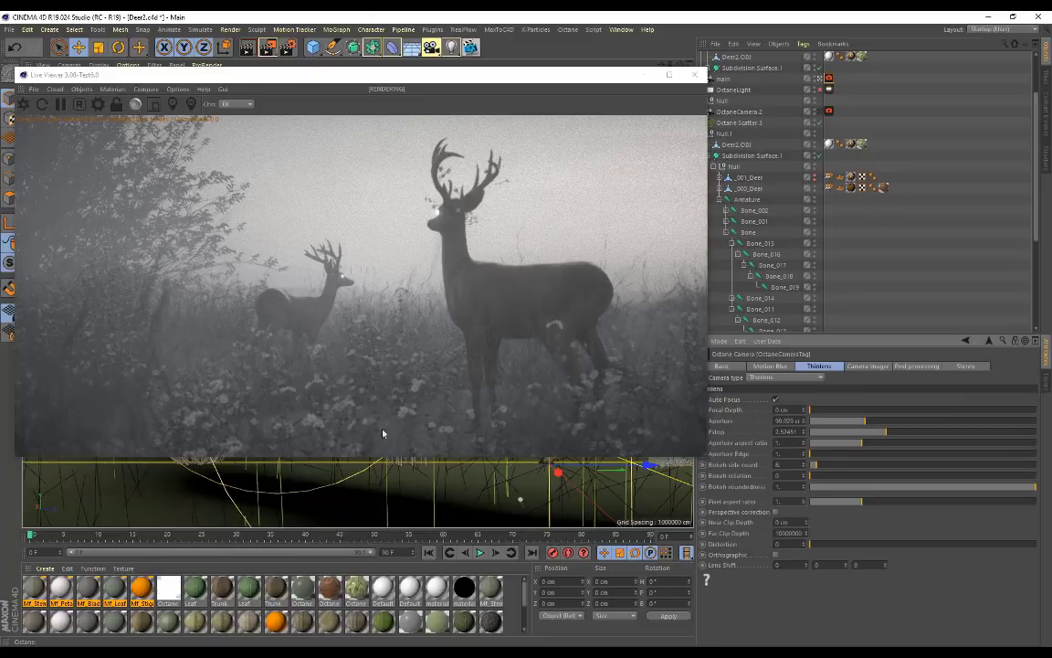
Disable and re-enable the main camera's post processing to compare the bloom effect in the live render
{"action": "left_click", "coordinate": [916, 365]}
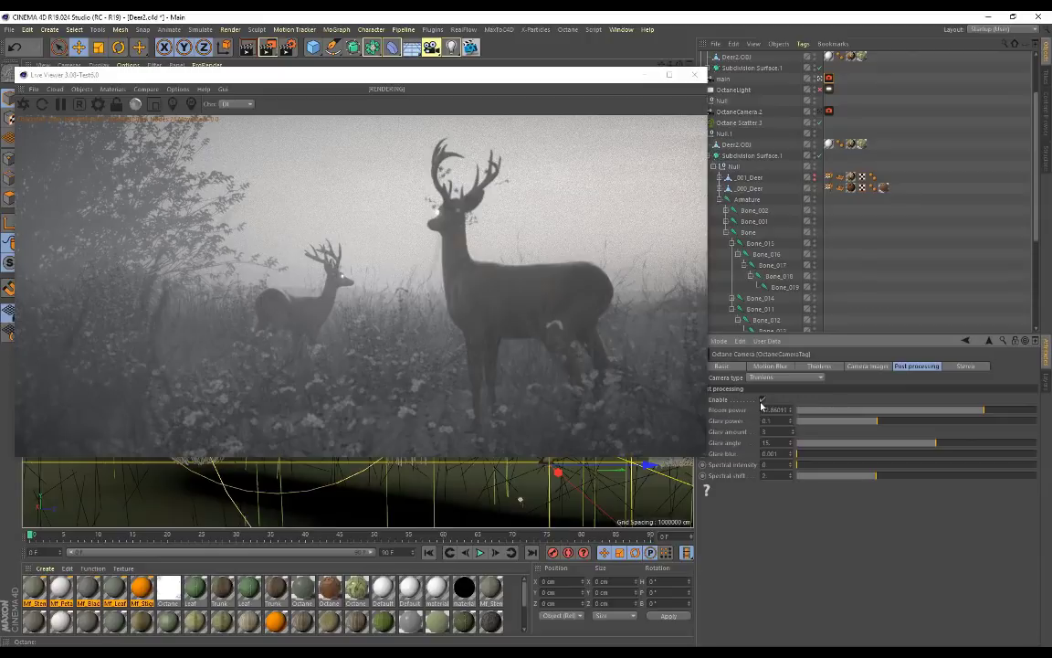
{"action": "left_click", "coordinate": [763, 401]}
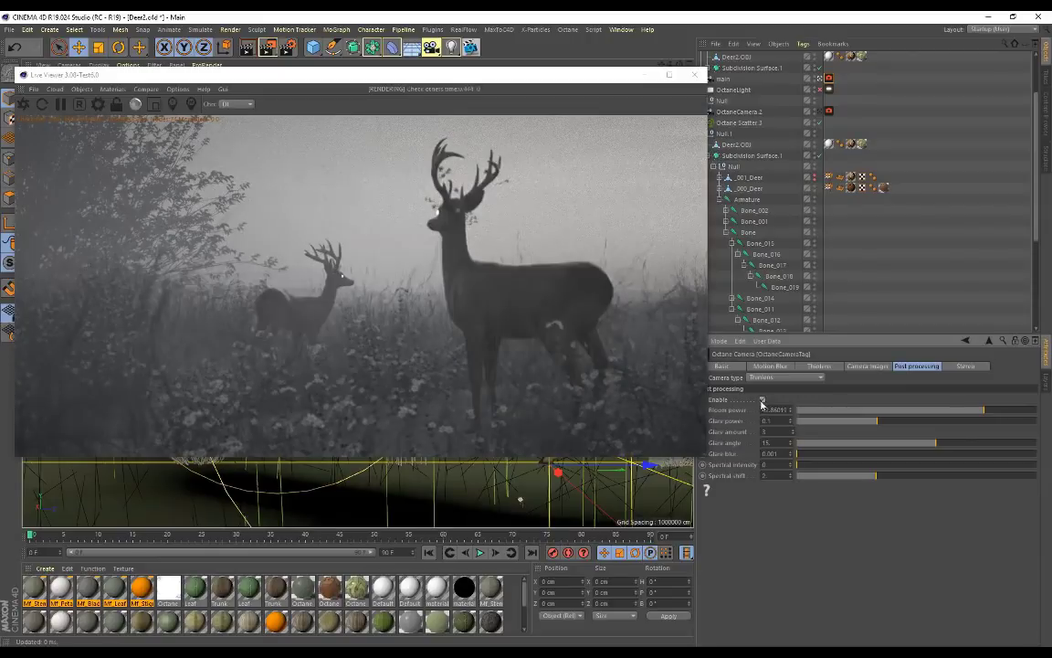
{"action": "left_click", "coordinate": [764, 400]}
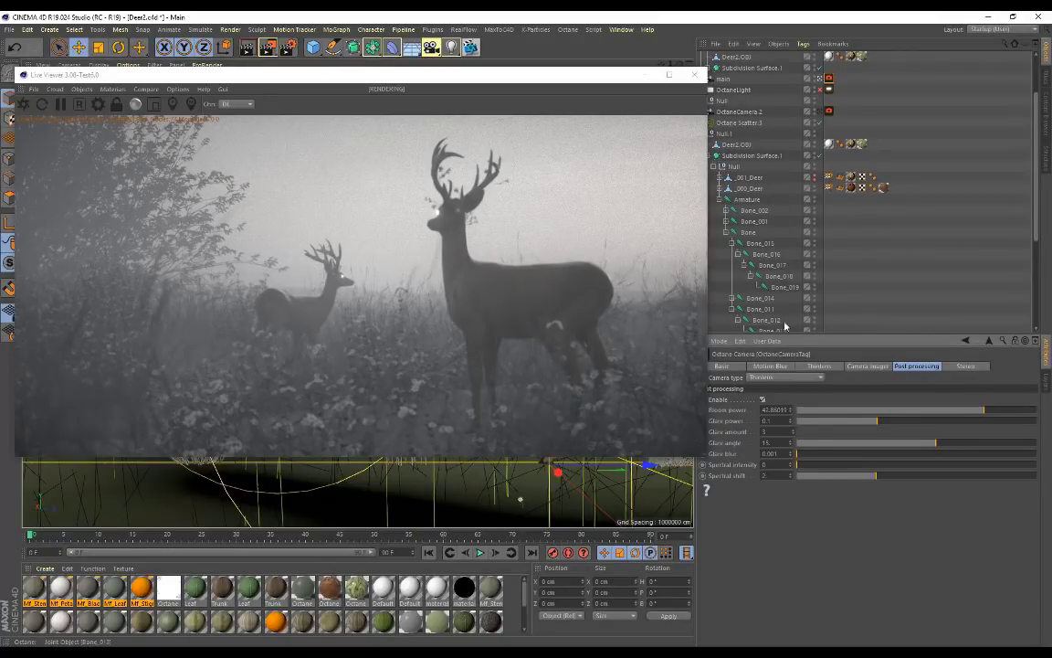
Review the available Octane environment and light objects, and return to the OctaneSky tag's medium settings
{"action": "scroll", "coordinate": [860, 271], "scroll_direction": "down", "scroll_amount": 5}
{"action": "scroll", "coordinate": [859, 270], "scroll_direction": "down", "scroll_amount": 1}
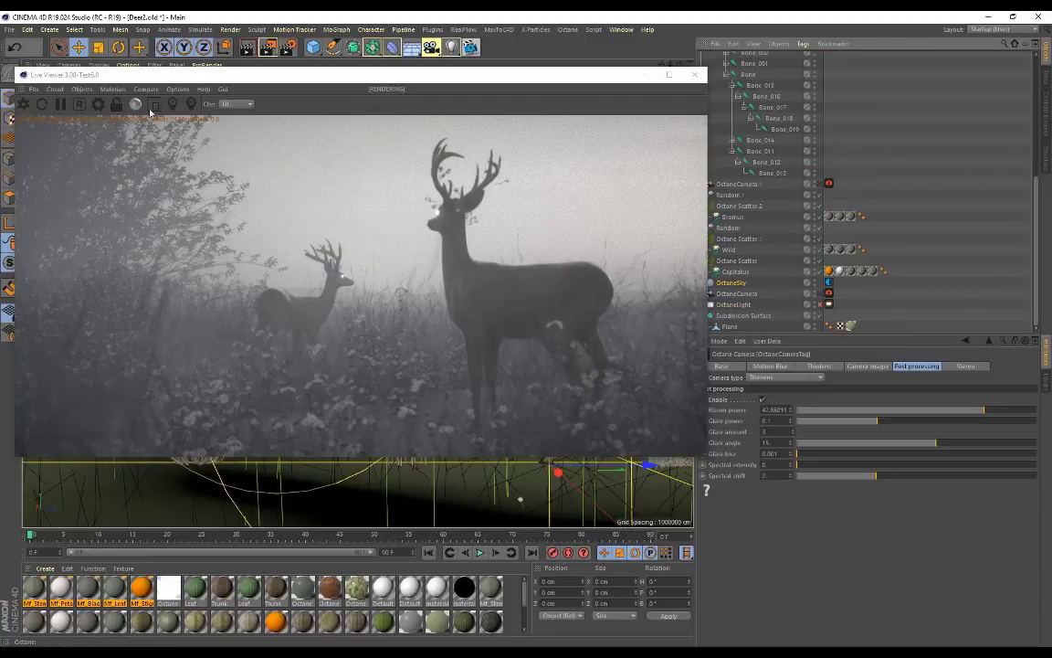
{"action": "left_click", "coordinate": [76, 94]}
{"action": "left_click", "coordinate": [76, 92]}
{"action": "mouse_move", "coordinate": [128, 134]}
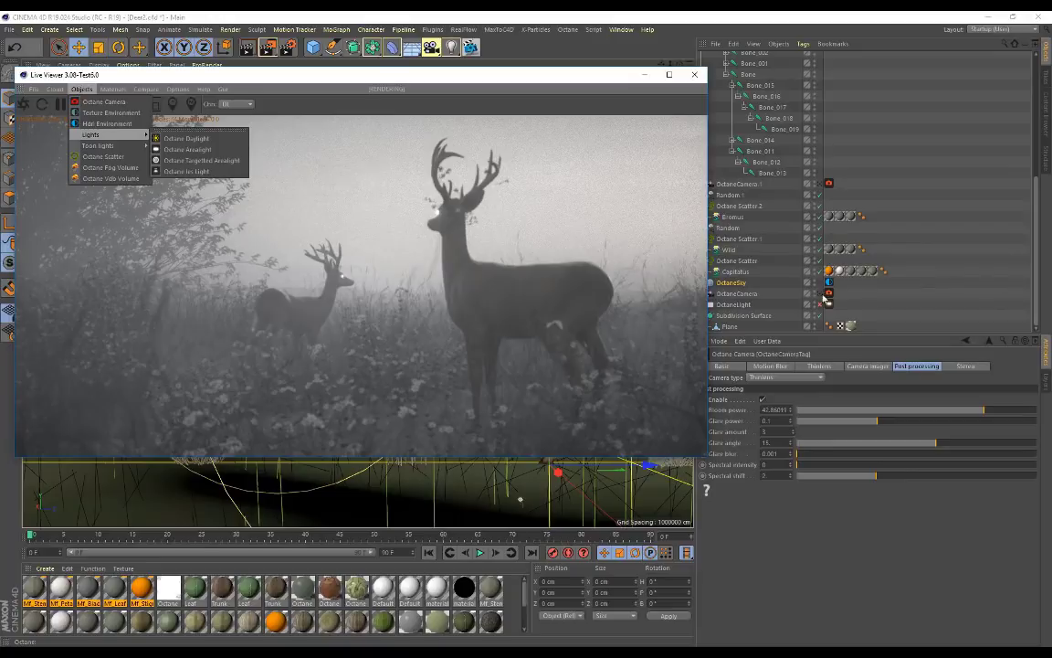
{"action": "left_click", "coordinate": [829, 288]}
{"action": "left_click", "coordinate": [830, 285]}
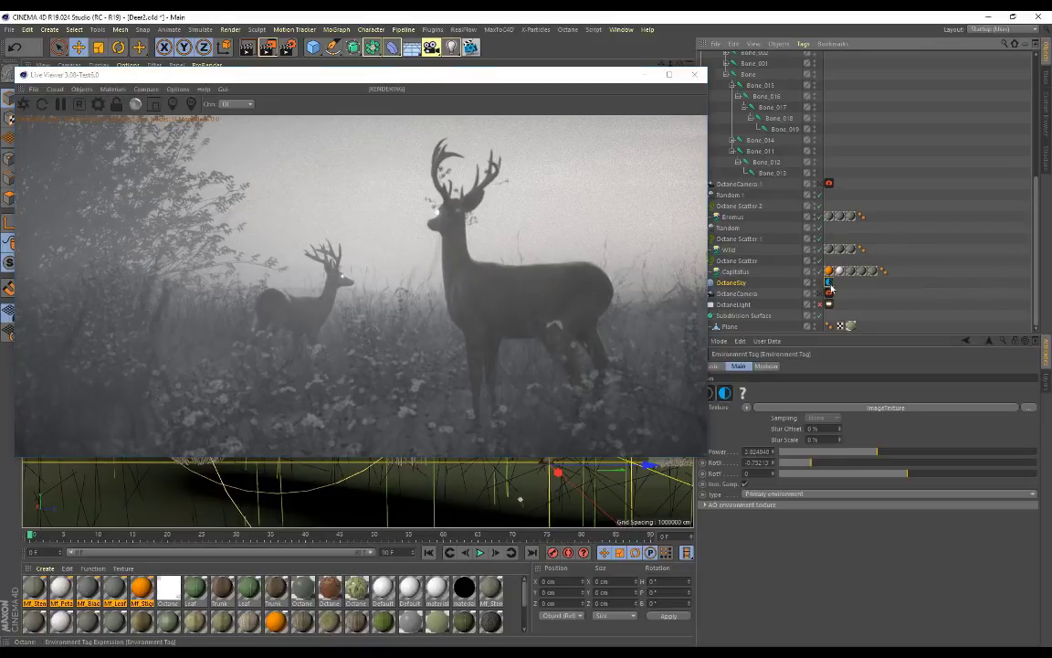
{"action": "left_click", "coordinate": [767, 365]}
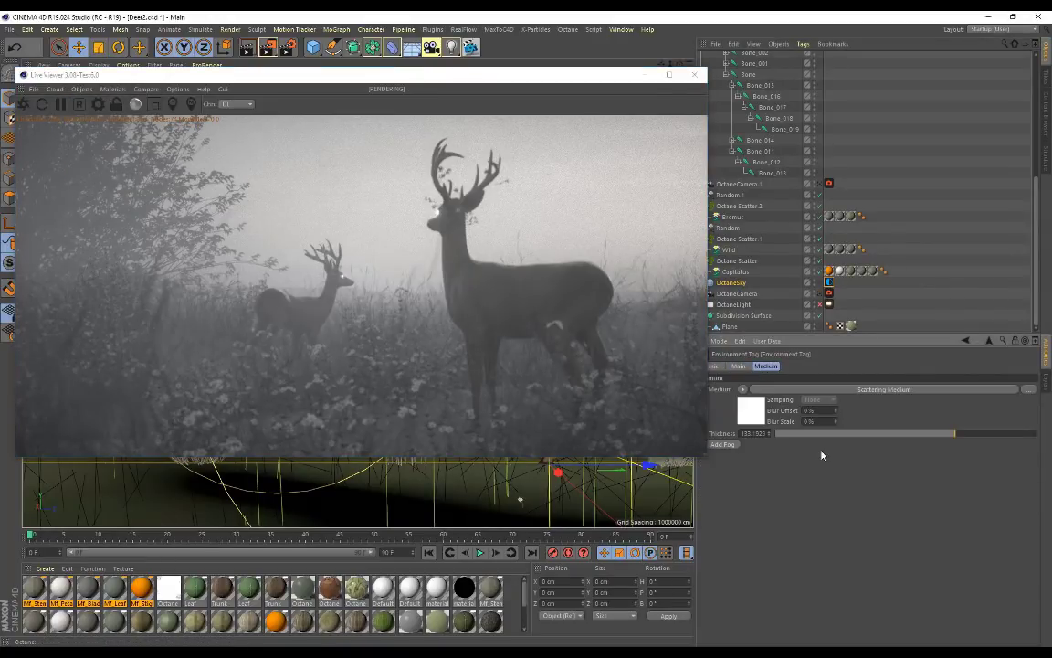